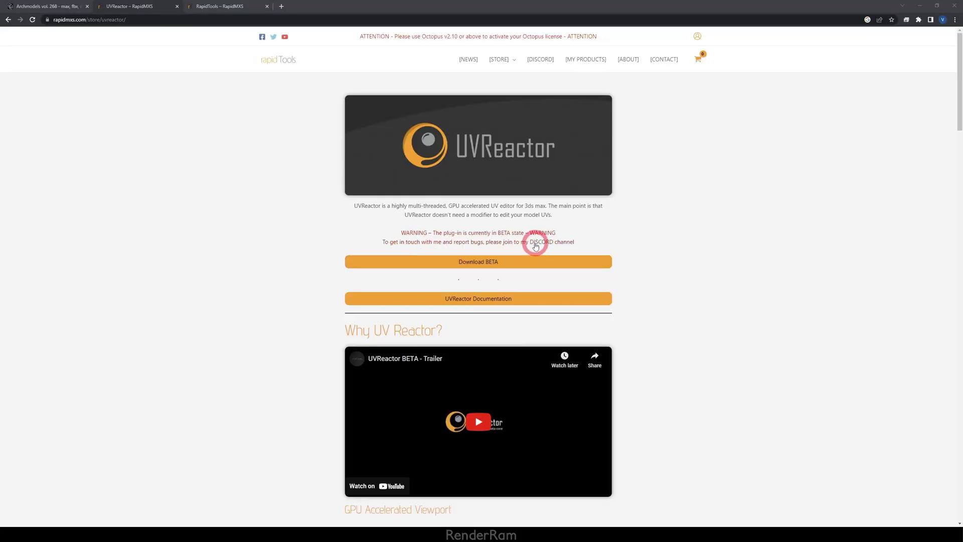
Step: Select the potted plant and hide its selection outline with Ctrl+L
click(537, 245)
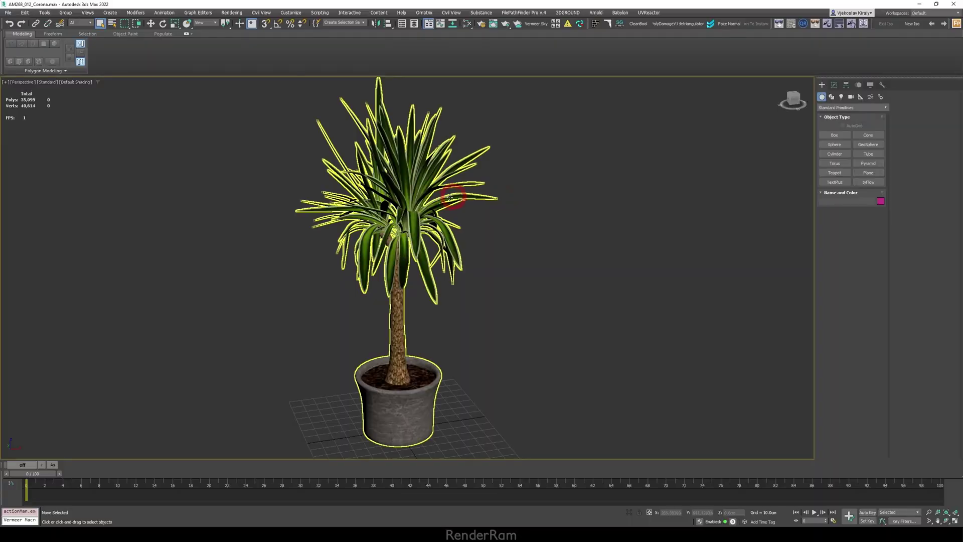
click(428, 233)
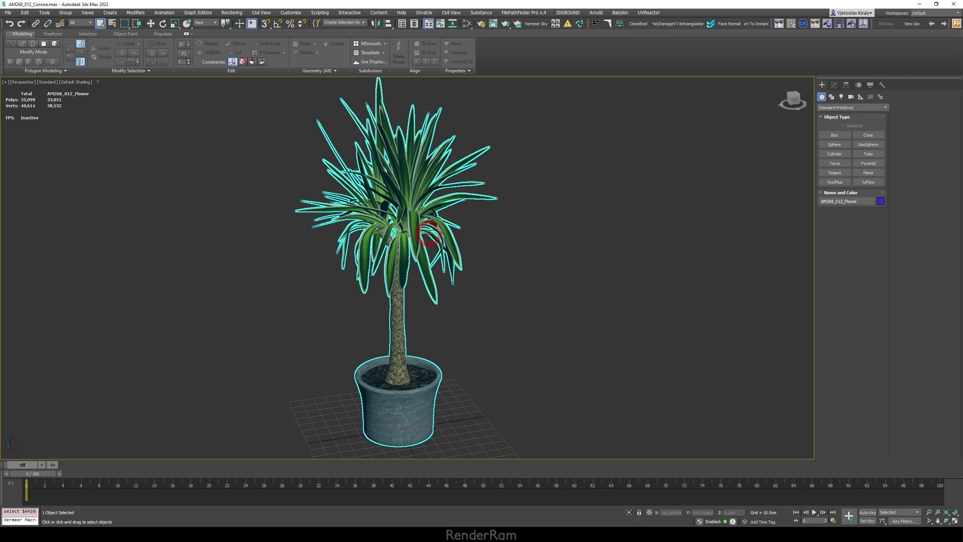
key(ctrl+l)
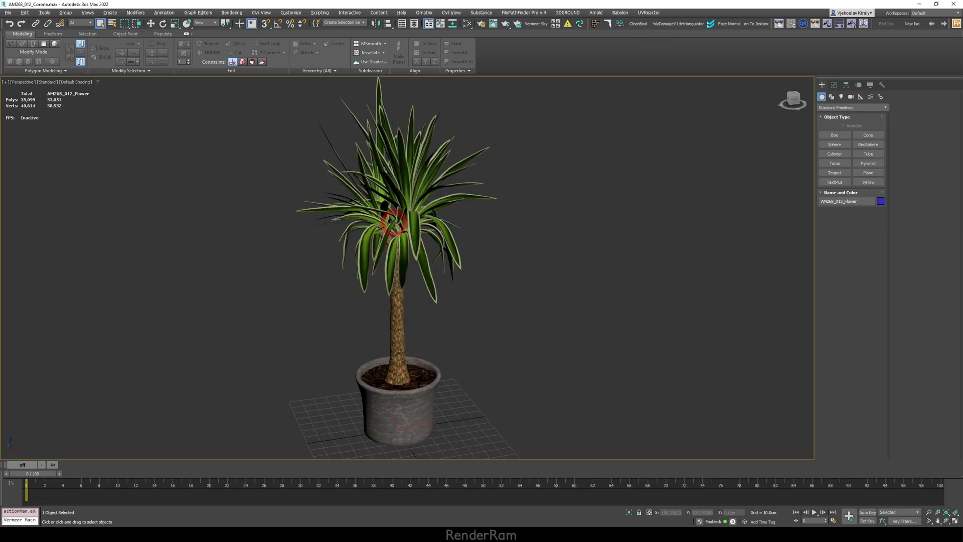
alt+middle_drag(388, 240, 395, 236)
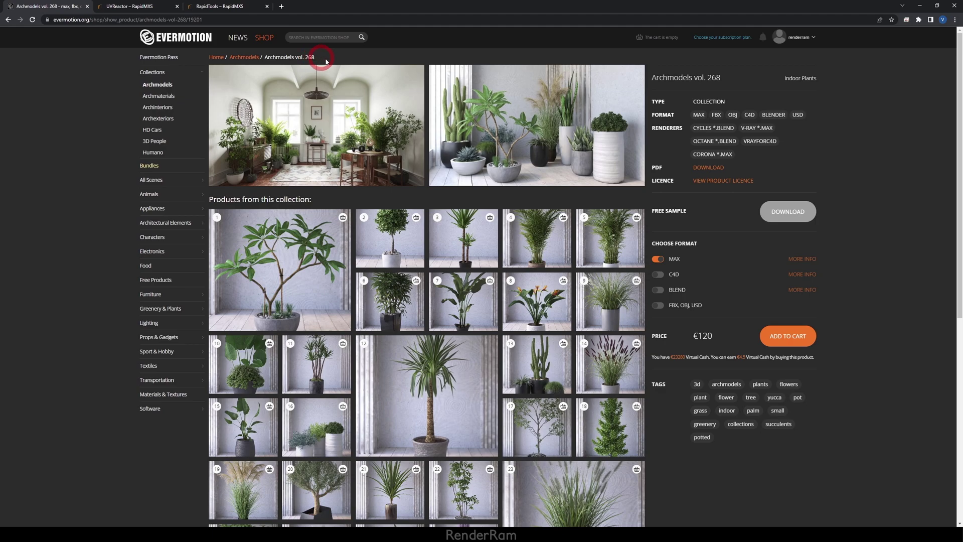
scroll(448, 335, down, 3)
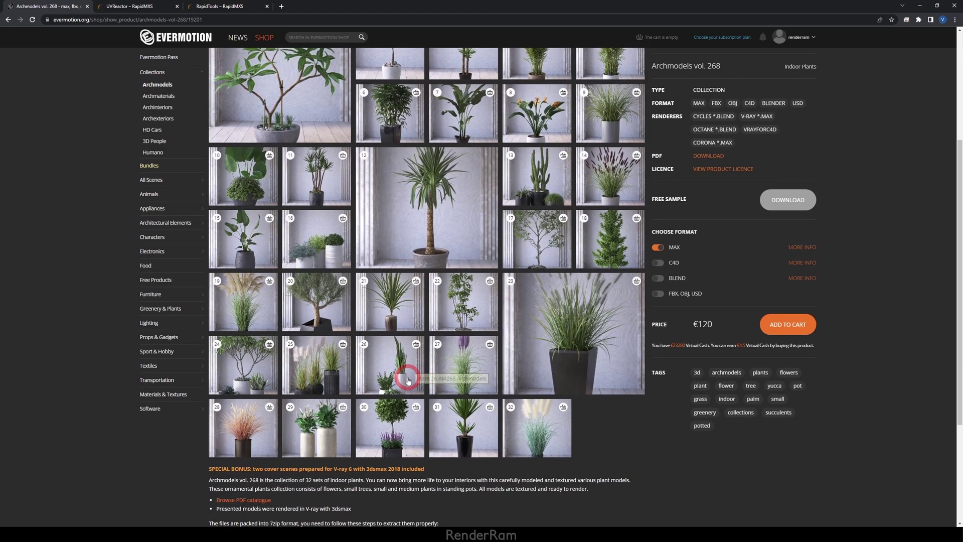
scroll(572, 173, up, 1)
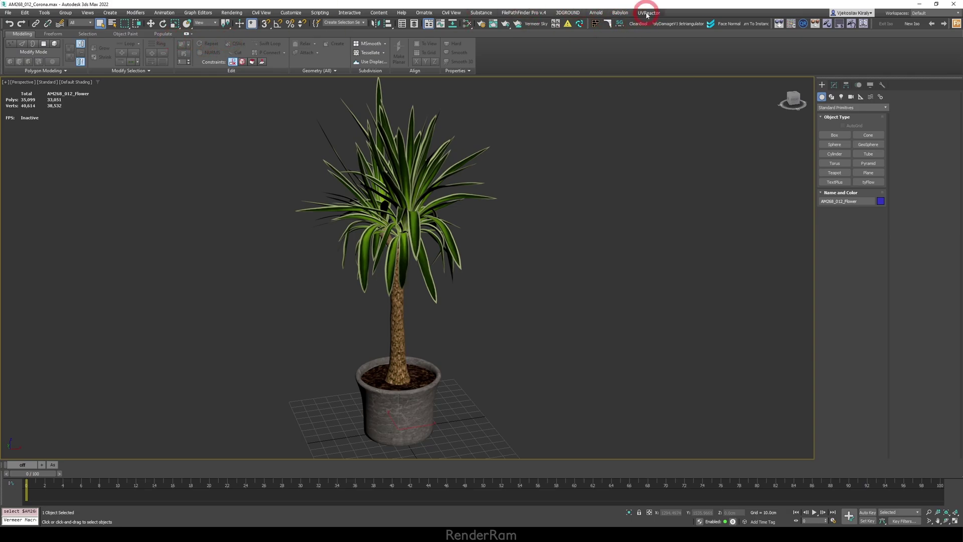
Step: Launch UV Reactor from the UVReactor menu and dock it beside the viewport
click(647, 14)
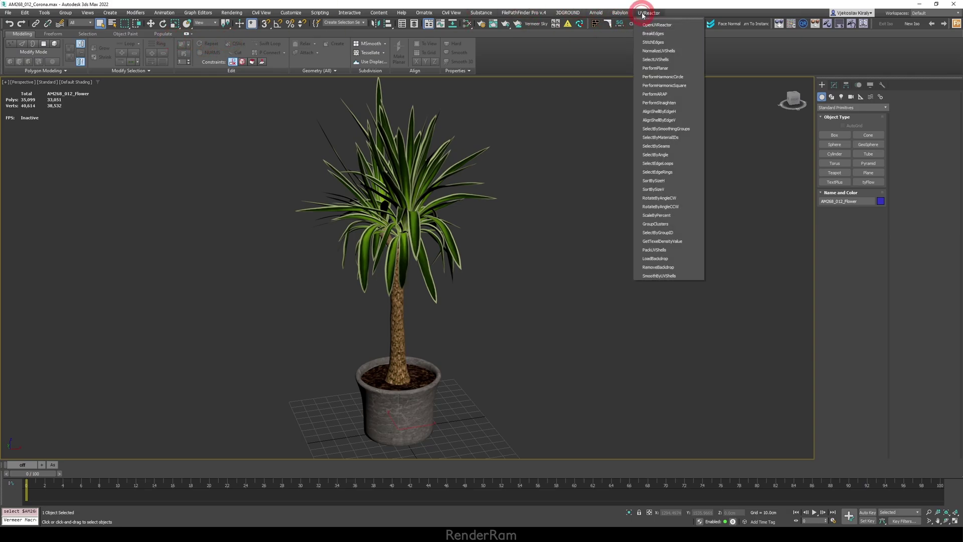
click(663, 27)
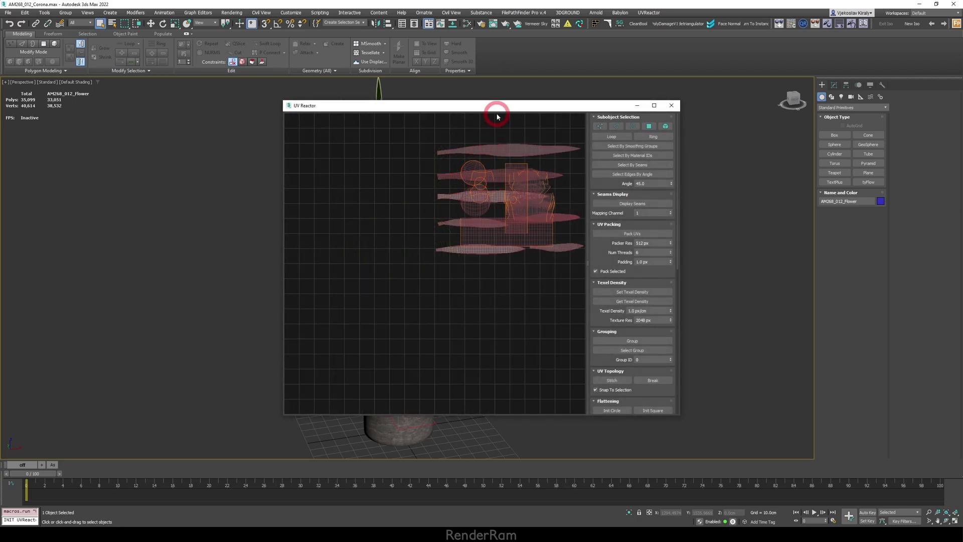
drag(498, 115, 215, 133)
middle_drag(581, 258, 569, 260)
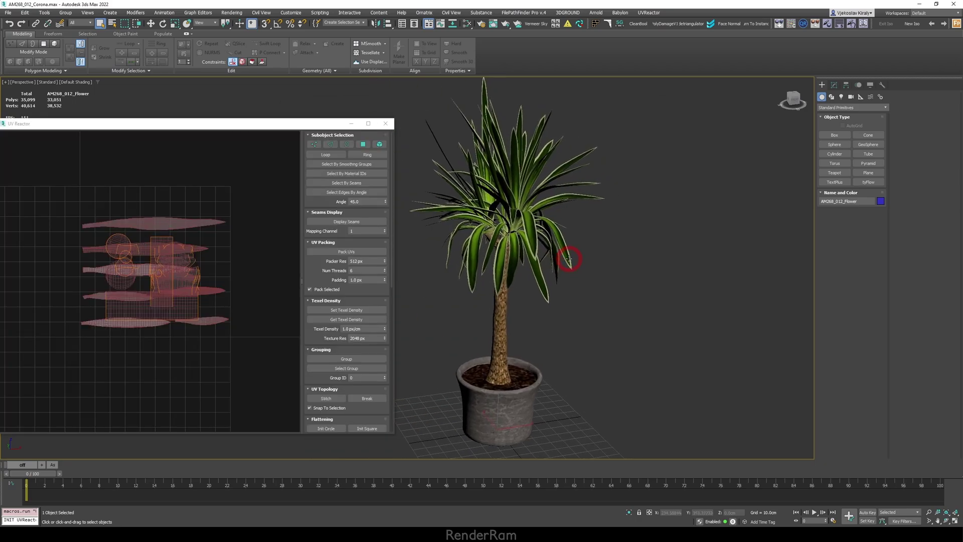
Step: Reselect the plant and turn on Edged Faces display with F4
click(607, 247)
click(492, 194)
click(602, 280)
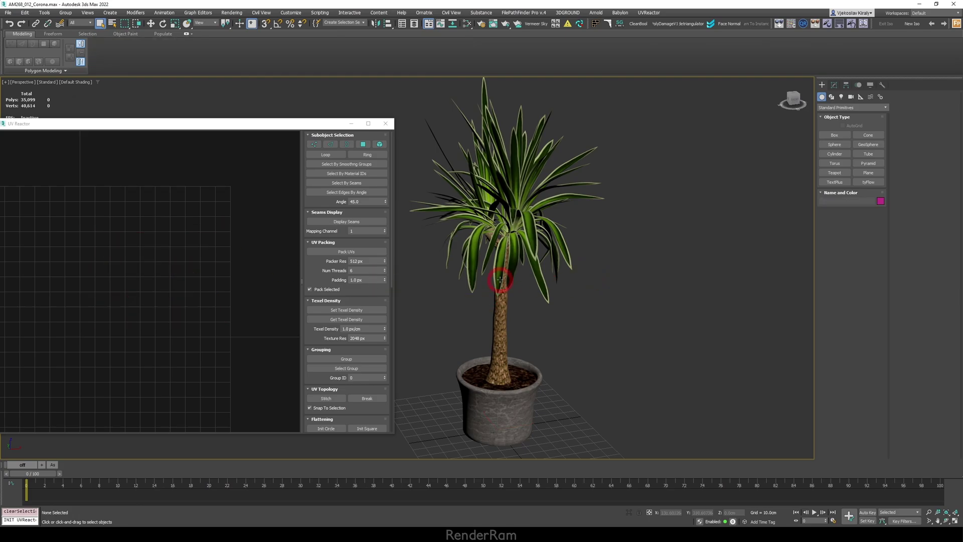
key(F4)
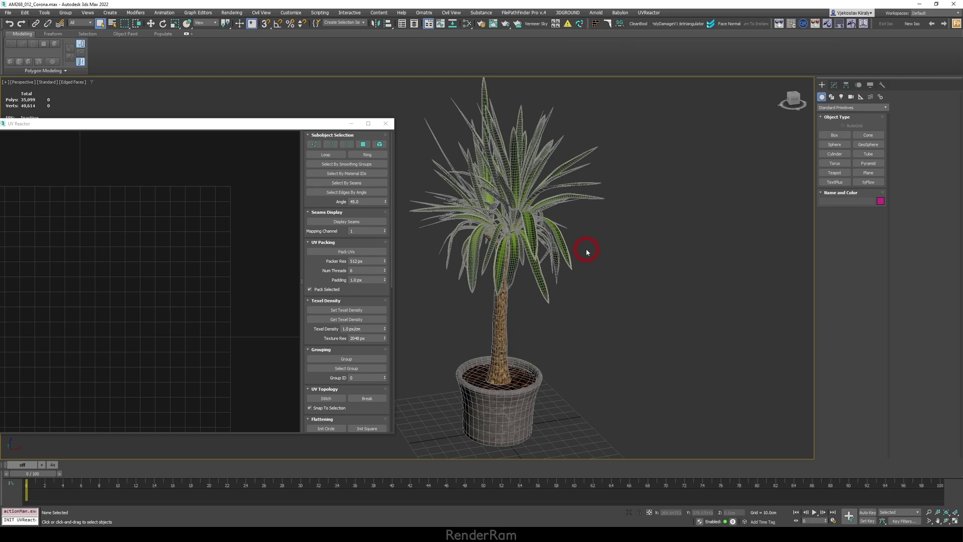
click(525, 220)
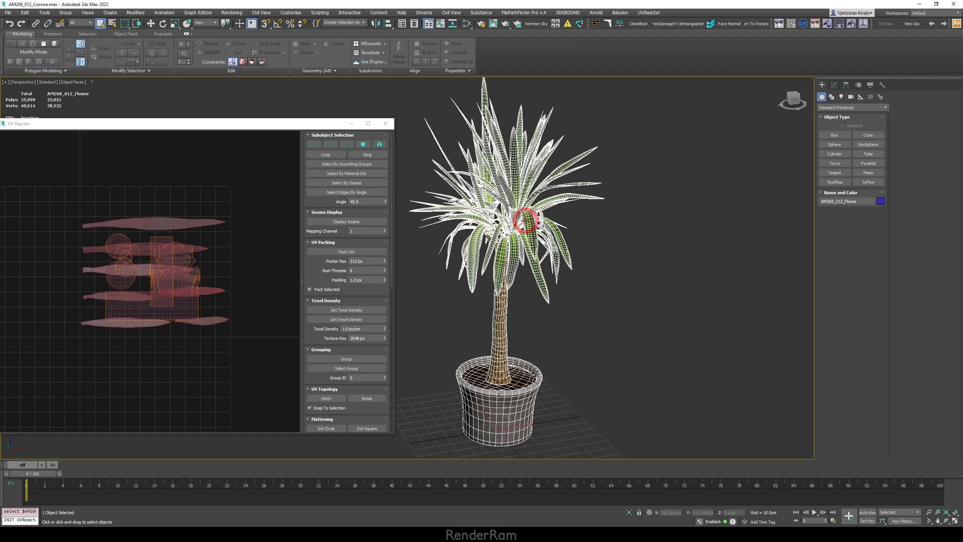
Step: Create a test torus and teapot to the right of the plant
click(824, 165)
drag(636, 338, 637, 387)
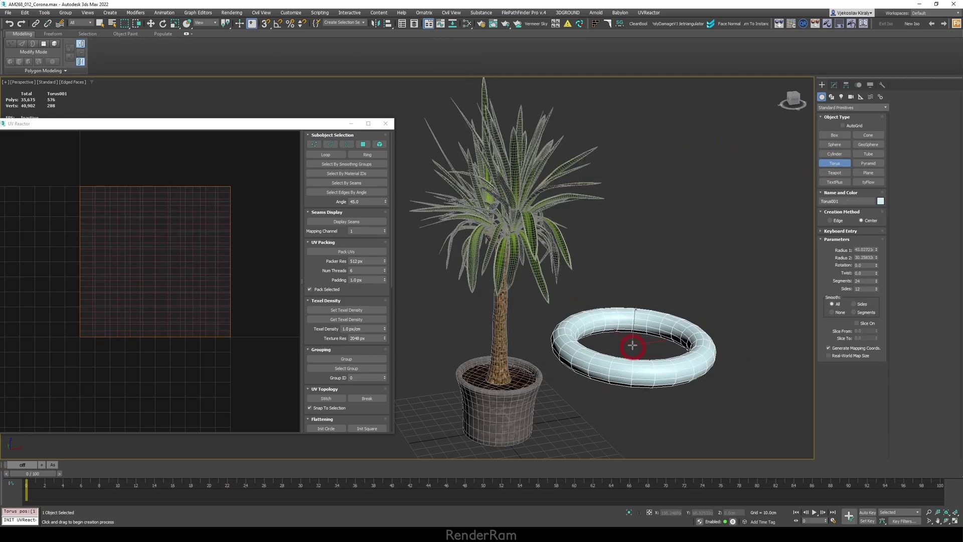
click(554, 345)
click(834, 173)
drag(768, 390, 764, 407)
right_click(736, 324)
Step: Check each object's UVs, delete the torus and teapot, and reselect the plant
click(650, 333)
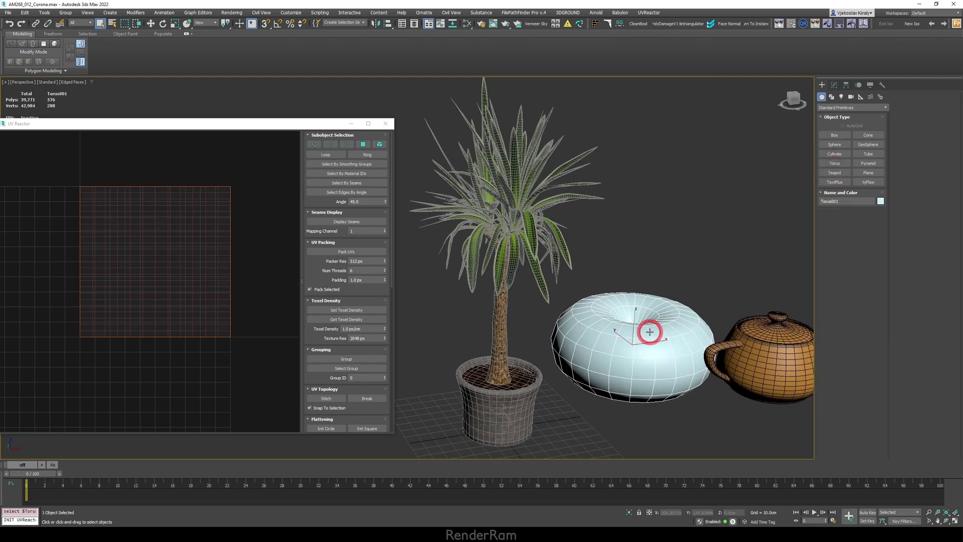
click(500, 332)
click(679, 331)
click(767, 332)
scroll(603, 288, down, 2)
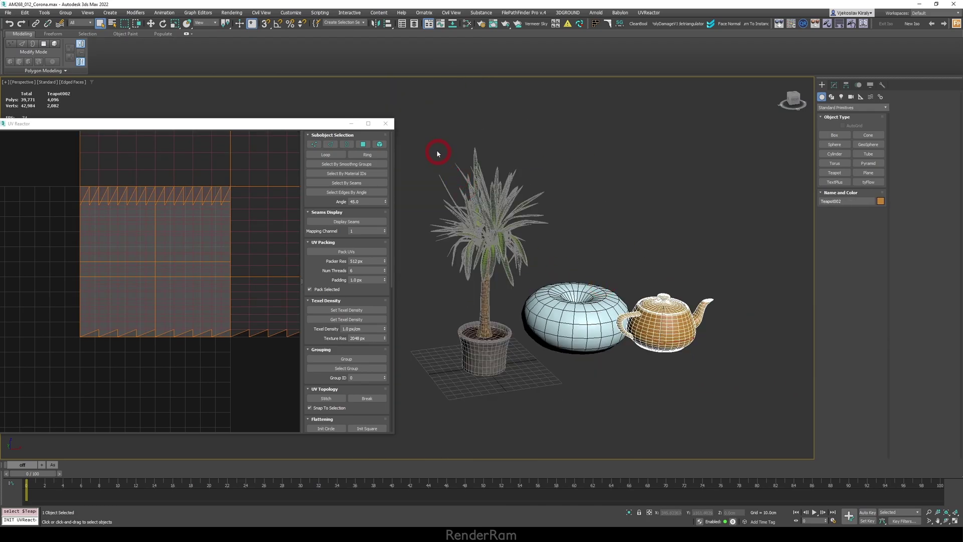
drag(743, 394, 744, 394)
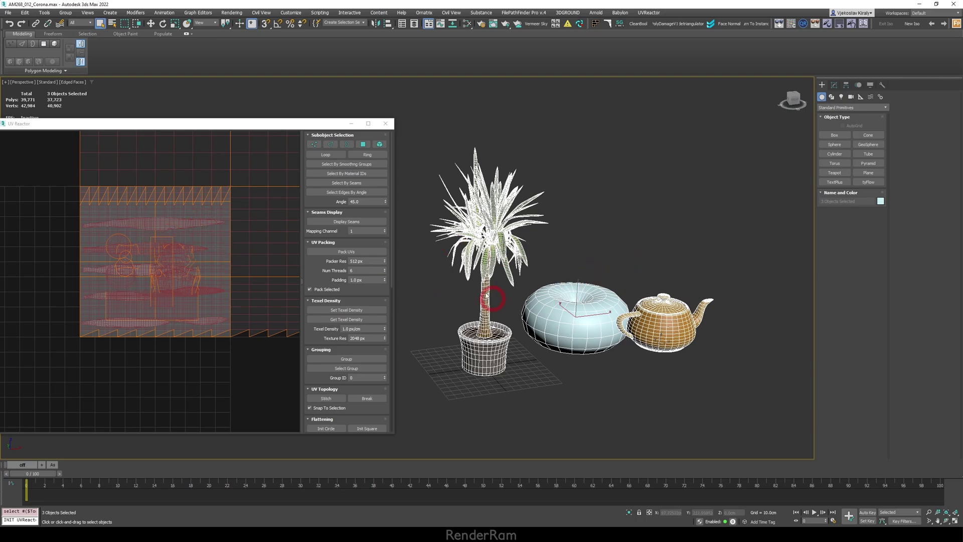
click(565, 217)
click(476, 251)
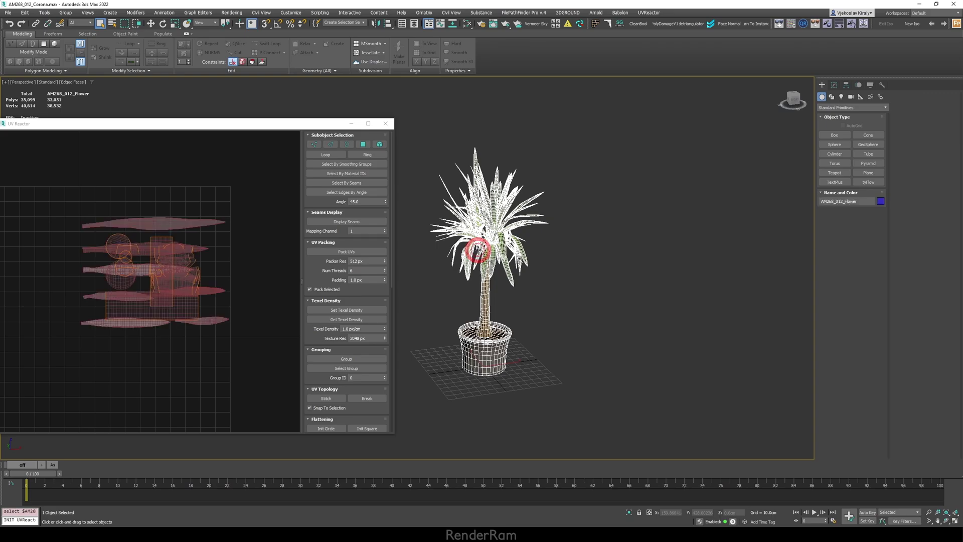
click(836, 85)
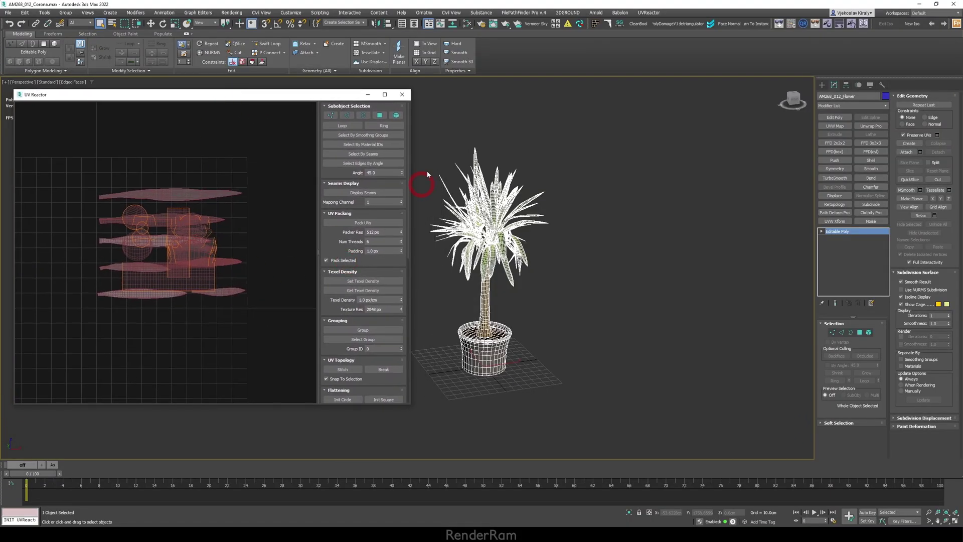
scroll(96, 261, down, 5)
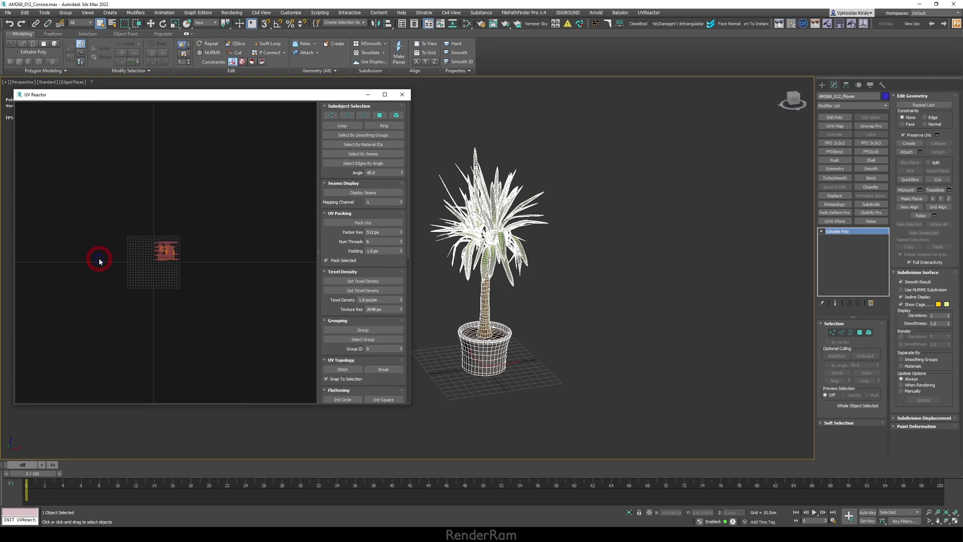
scroll(252, 255, up, 5)
scroll(156, 280, up, 2)
middle_drag(157, 280, 221, 266)
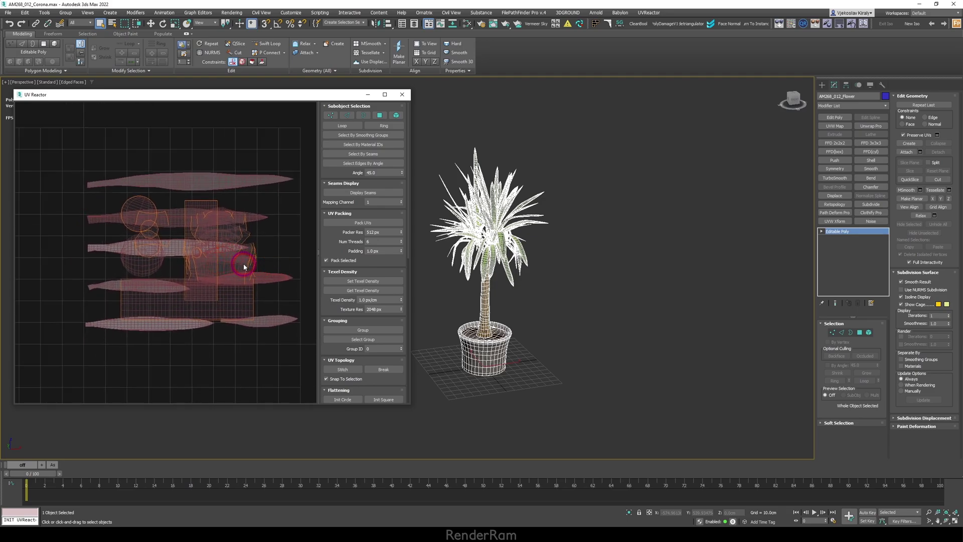
scroll(245, 266, down, 4)
scroll(194, 262, up, 3)
scroll(101, 265, down, 3)
scroll(254, 267, up, 8)
scroll(204, 262, down, 3)
scroll(229, 245, up, 2)
scroll(215, 297, up, 2)
scroll(155, 276, down, 3)
scroll(217, 248, down, 2)
middle_drag(209, 250, 276, 232)
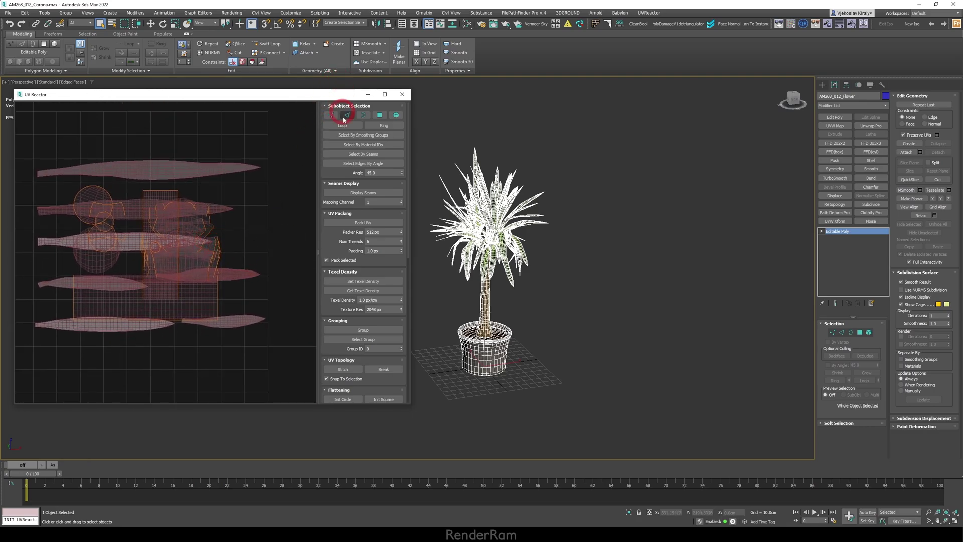
drag(334, 242, 333, 46)
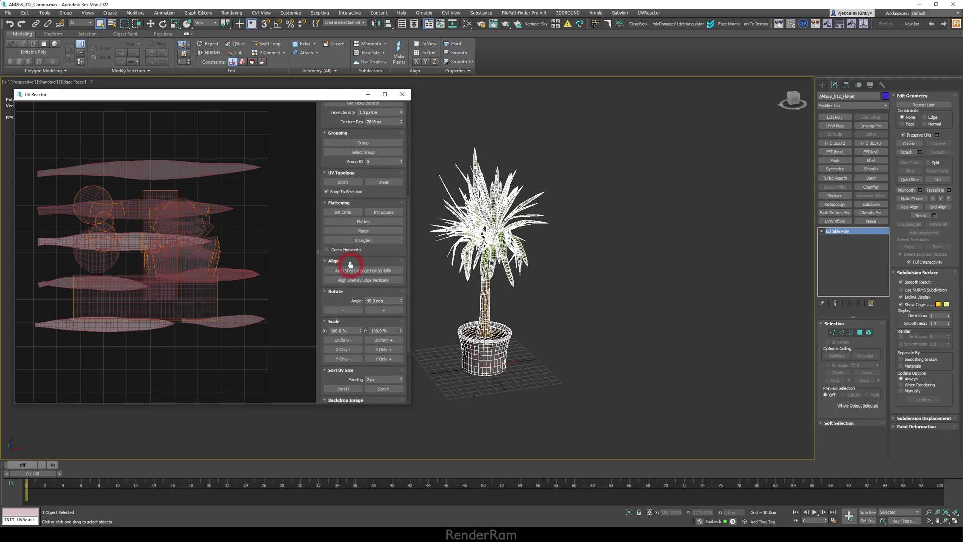
mouse_move(355, 267)
mouse_down()
mouse_move(348, 155)
mouse_move(365, 436)
mouse_up()
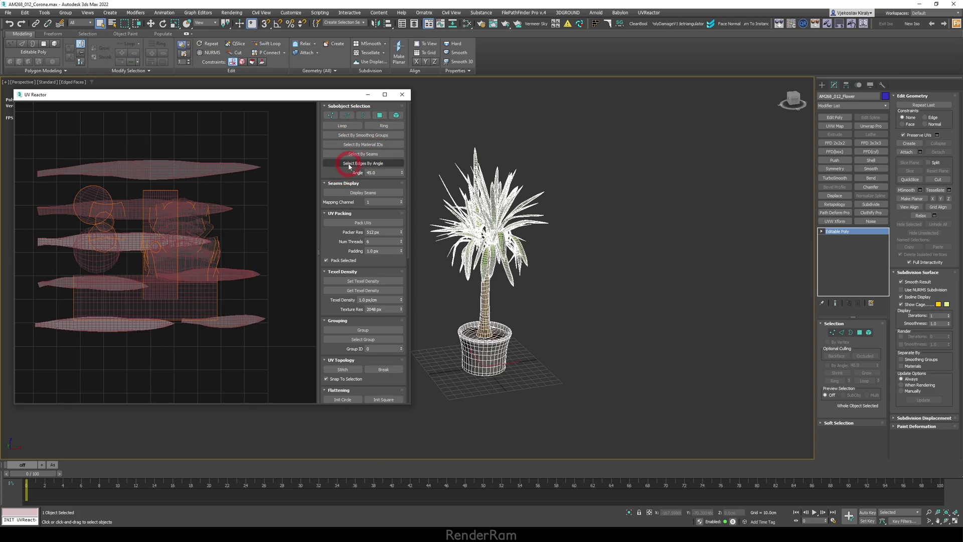
Step: Put the plant's Editable Poly in Element mode and box-select all leaf UV shells
click(380, 117)
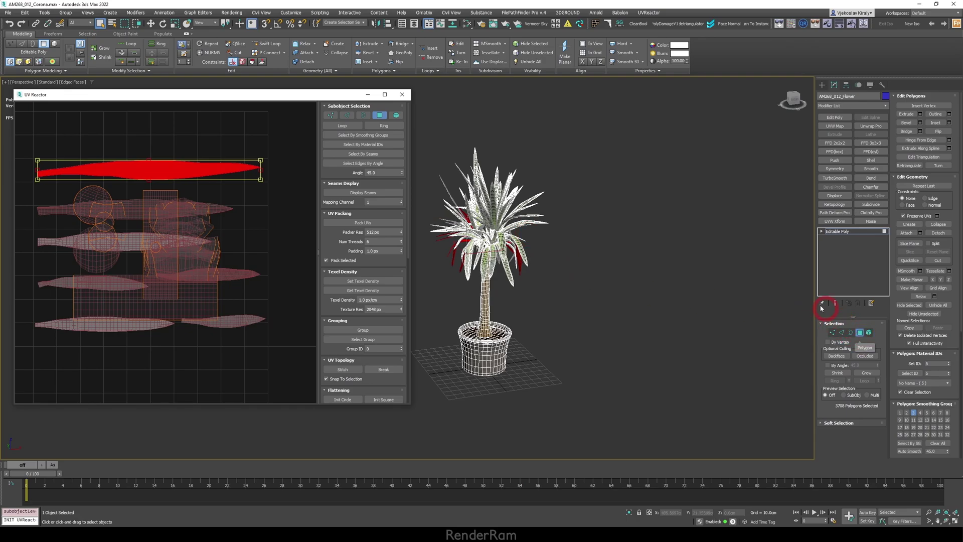
click(347, 115)
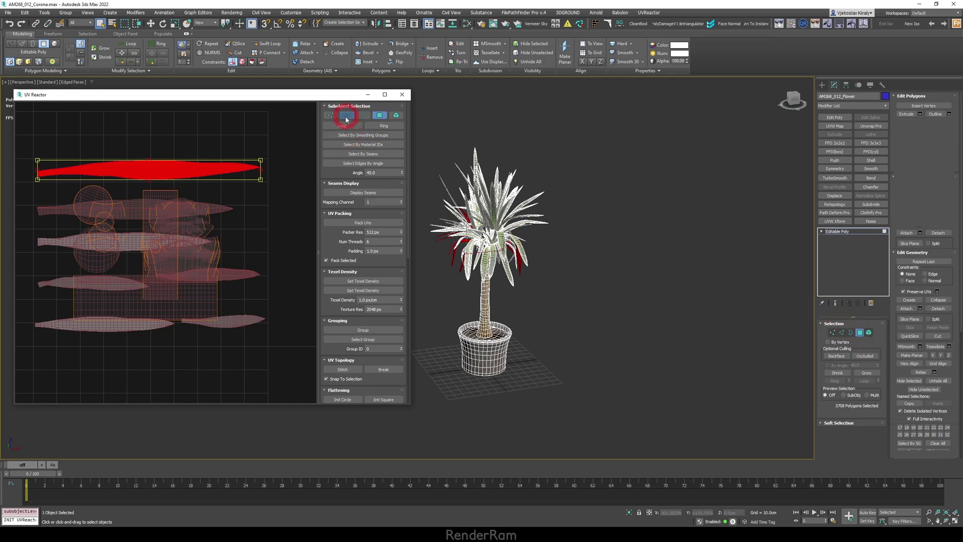
click(868, 332)
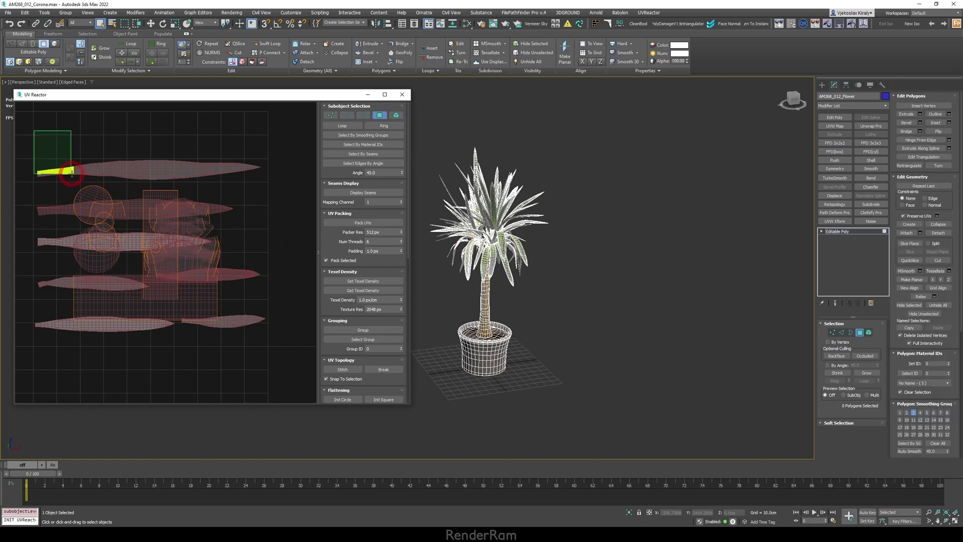
drag(72, 172, 163, 258)
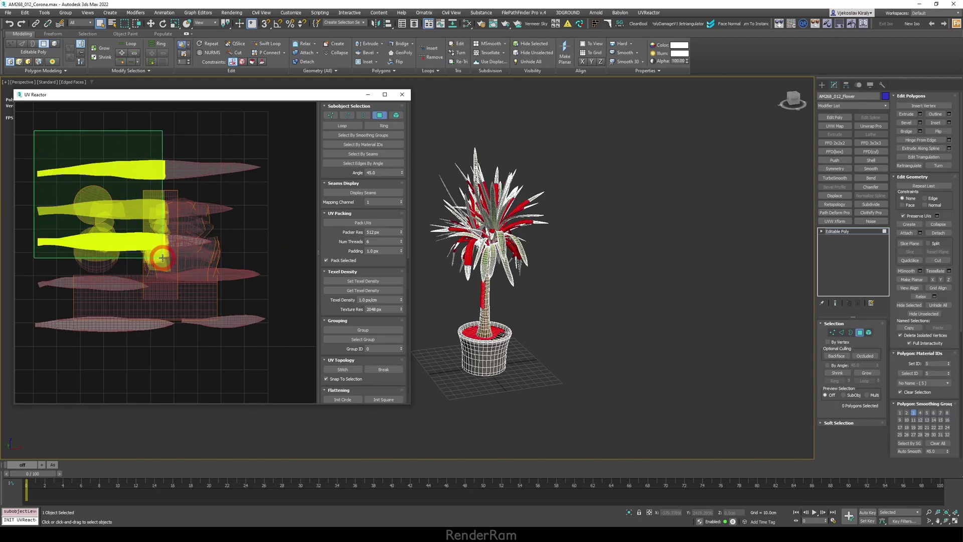
mouse_move(163, 258)
mouse_down()
mouse_move(263, 352)
mouse_move(131, 311)
mouse_move(82, 167)
mouse_up()
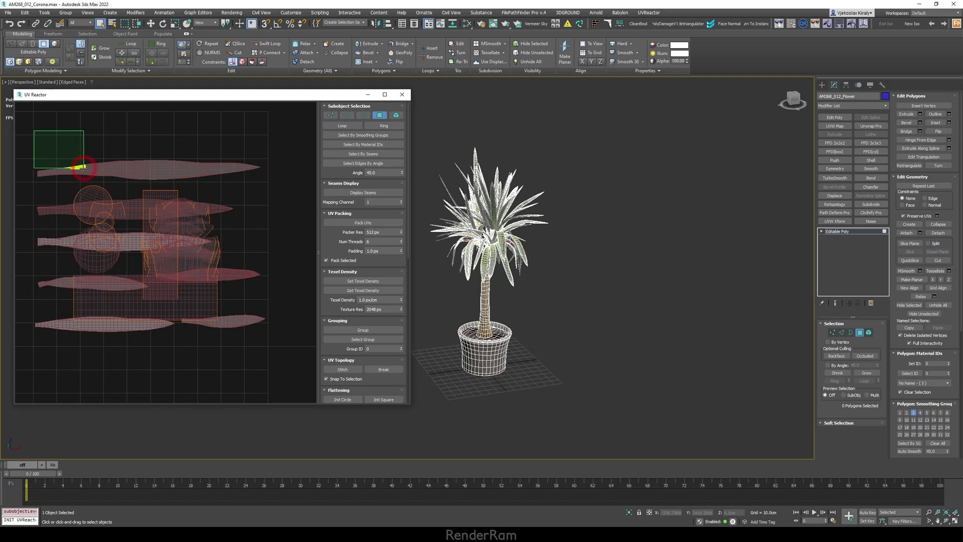
Step: Create a Standard Primitives teapot beside the plant
click(822, 84)
click(830, 158)
click(835, 174)
drag(580, 339, 592, 360)
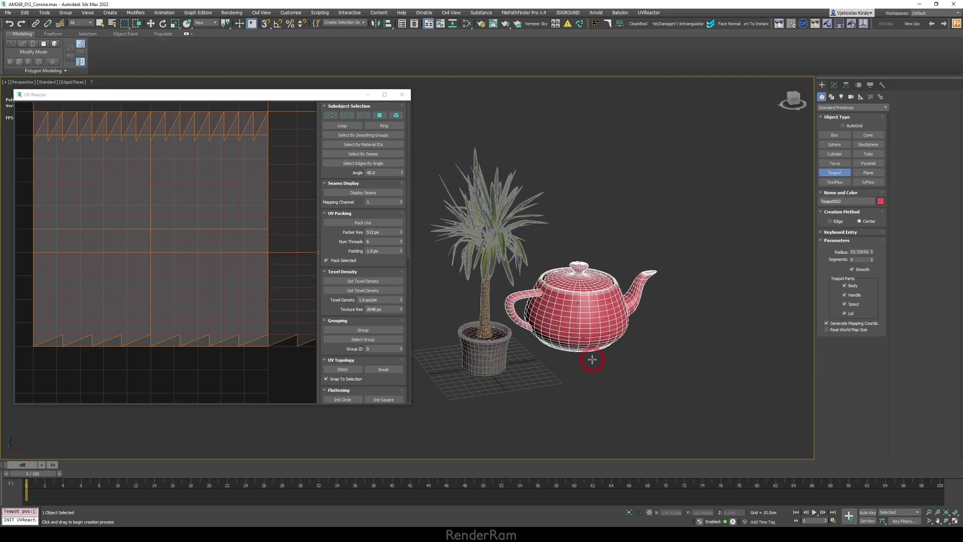
Step: Add TurboSmooth to the teapot and raise its iterations to four
click(834, 85)
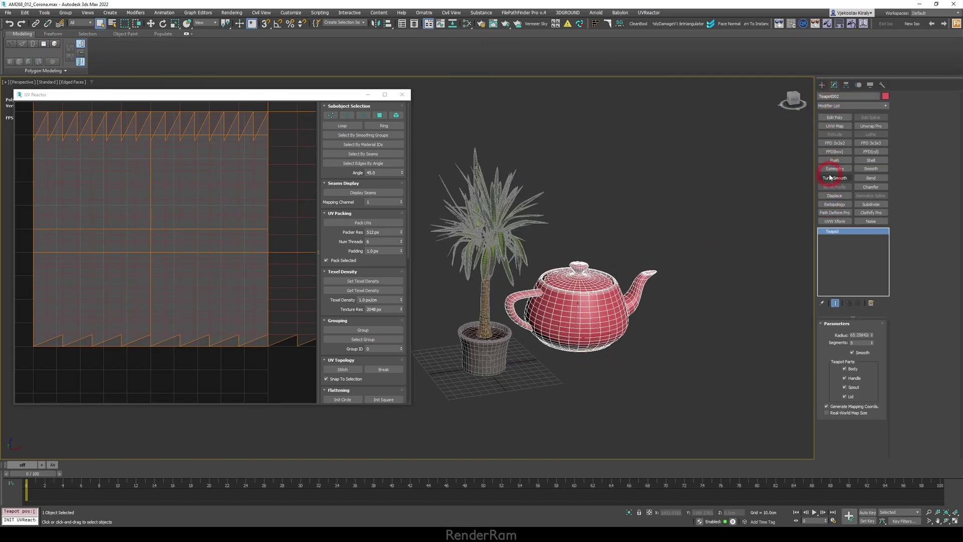
click(153, 220)
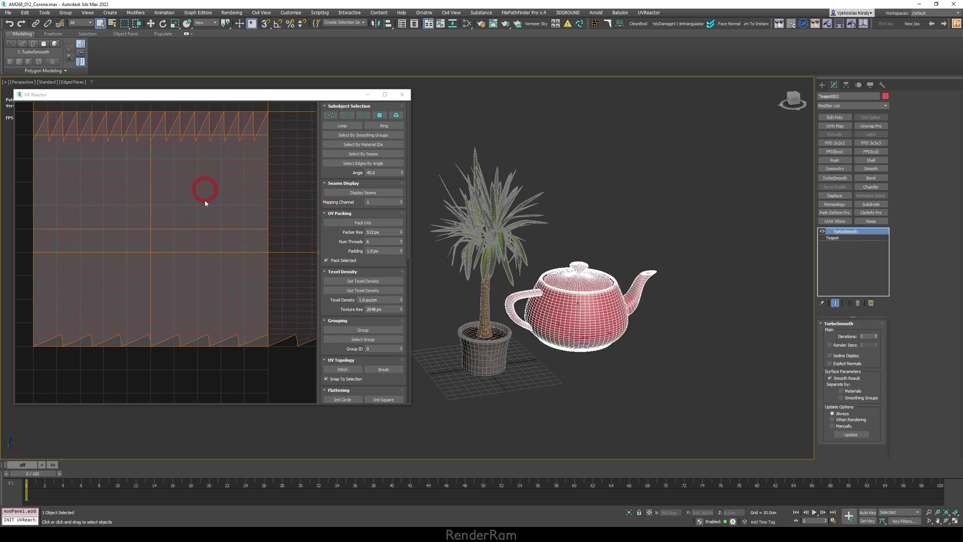
click(822, 305)
click(877, 334)
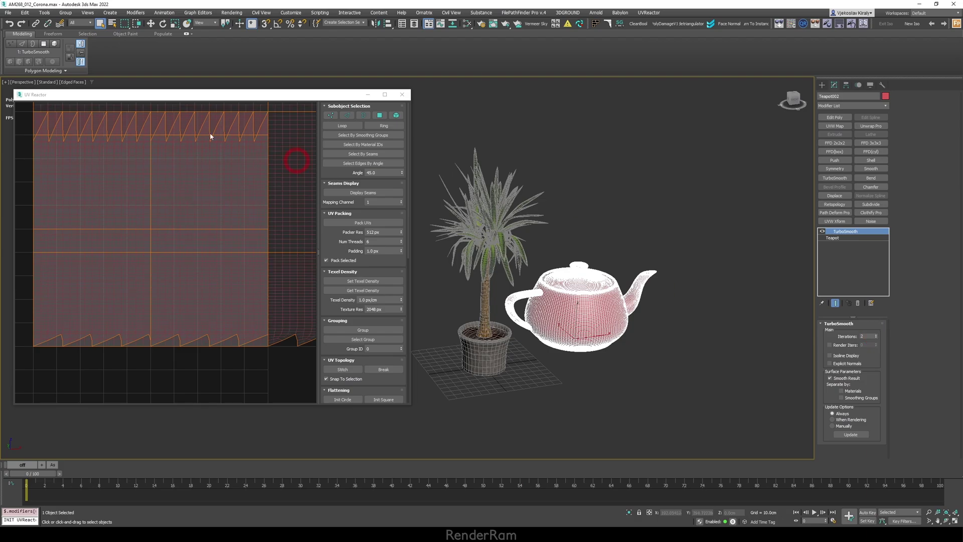
drag(147, 99, 166, 149)
click(872, 335)
Step: Collapse the subdivided teapot to an Editable Poly
click(336, 211)
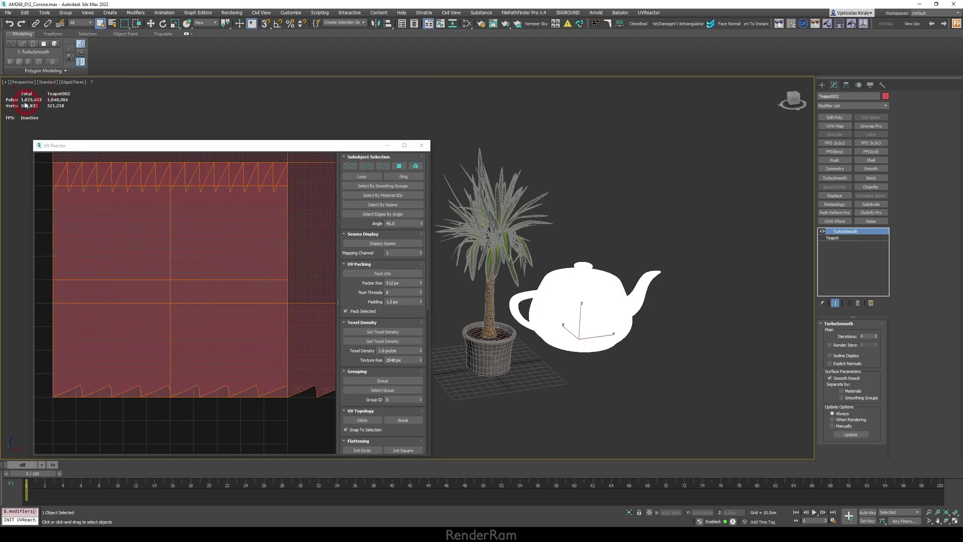
drag(265, 151, 254, 104)
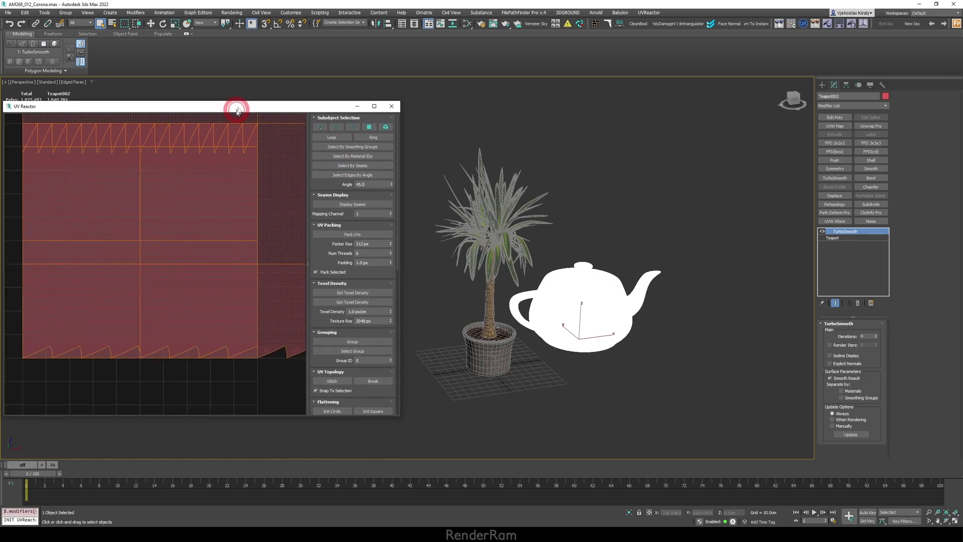
click(603, 298)
click(207, 176)
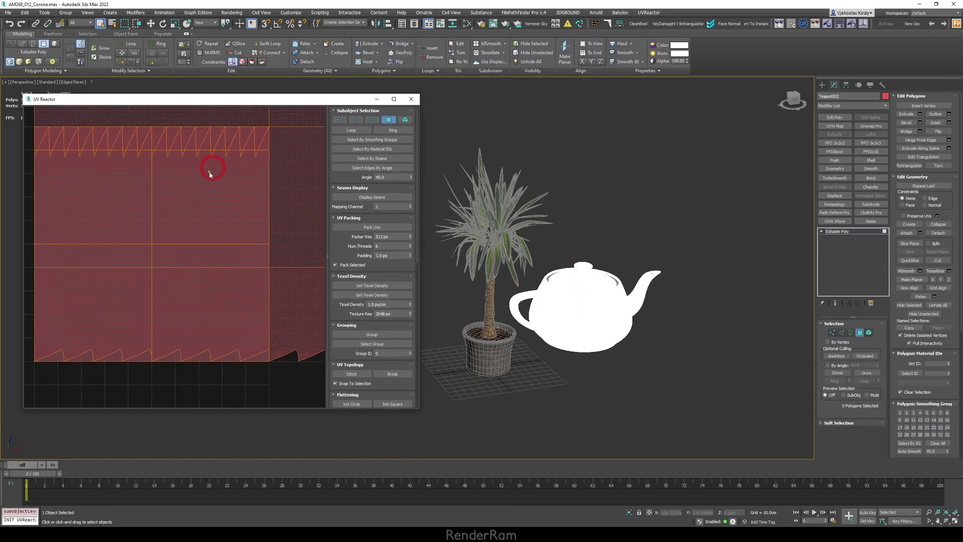
scroll(268, 282, down, 3)
Step: Box-select a block of the teapot's UV faces and move it up and right
mouse_move(92, 141)
mouse_down()
mouse_move(183, 246)
mouse_move(271, 315)
mouse_up()
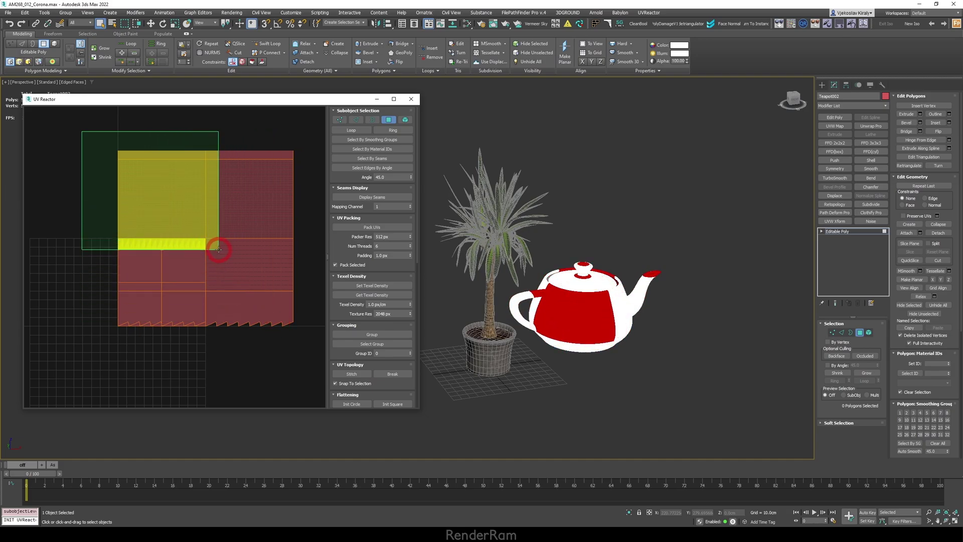
drag(271, 315, 221, 250)
key(w)
key(e)
key(r)
key(w)
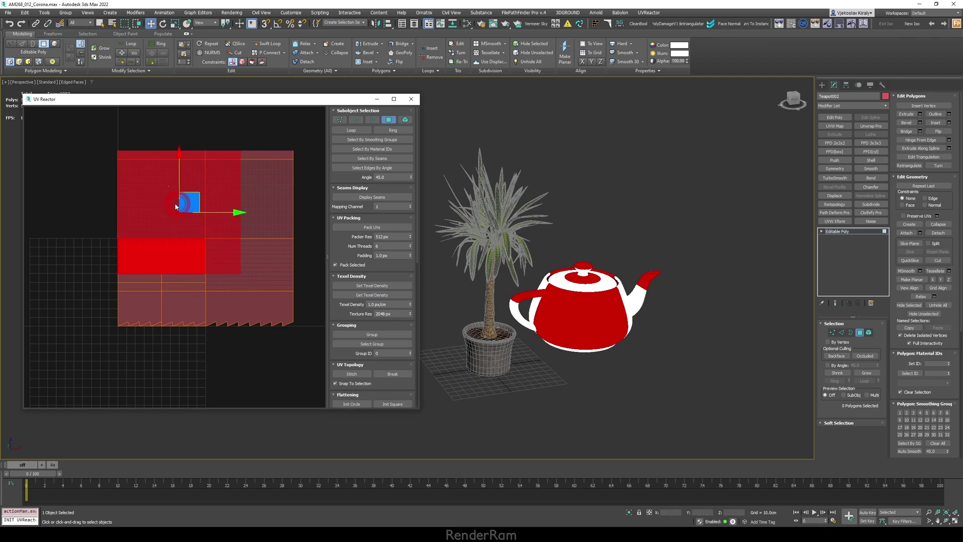
drag(172, 203, 217, 140)
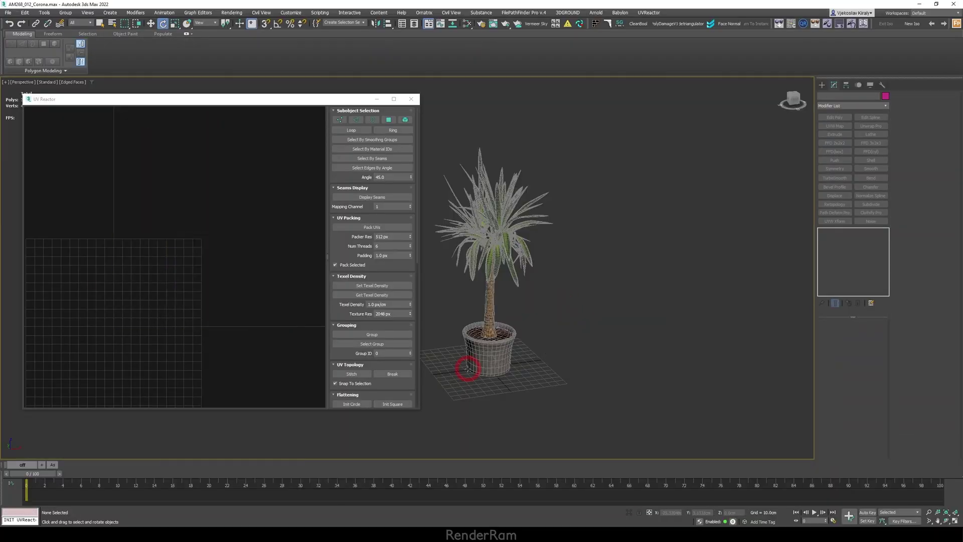
Step: Select the plant's pot element and drag its UV shells downward in UV Reactor
click(493, 352)
scroll(491, 351, up, 5)
scroll(491, 351, up, 1)
scroll(512, 353, down, 4)
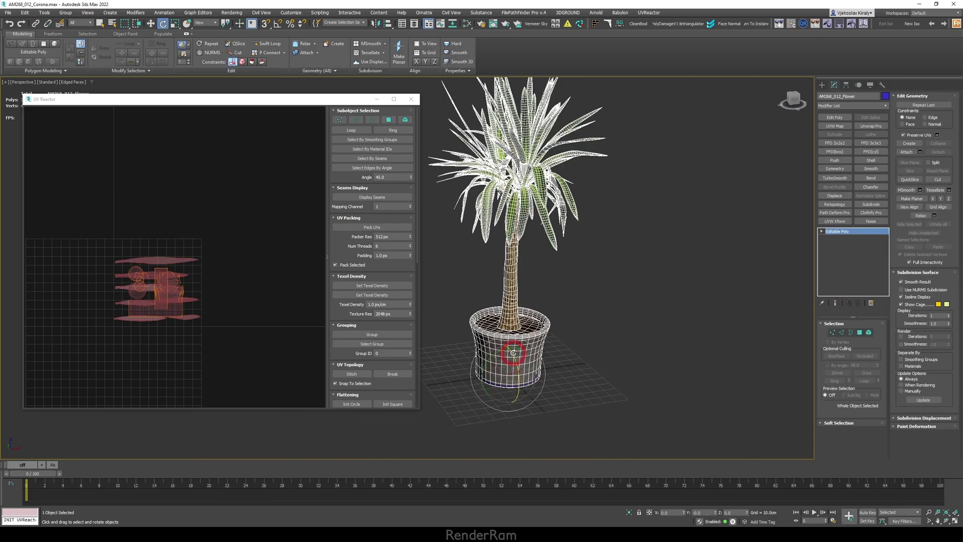
click(870, 334)
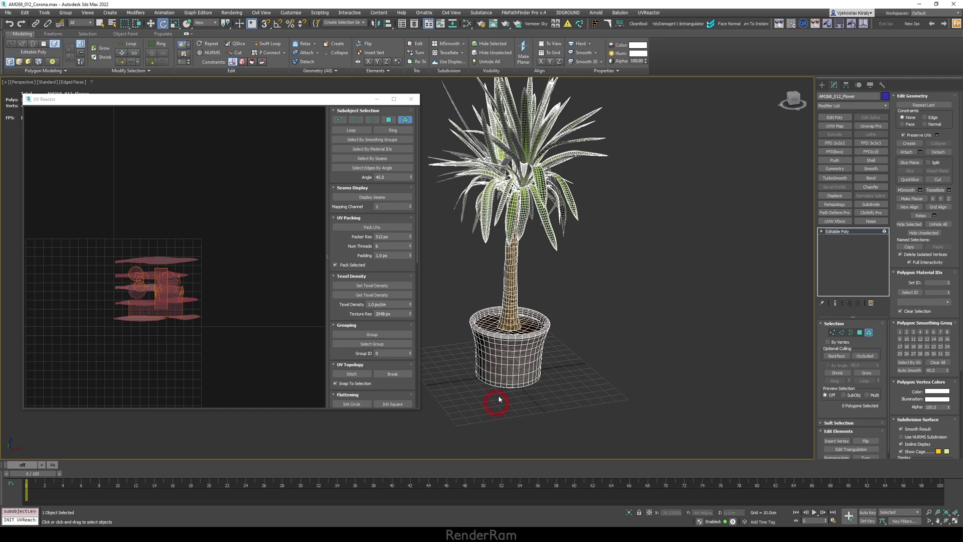
click(521, 354)
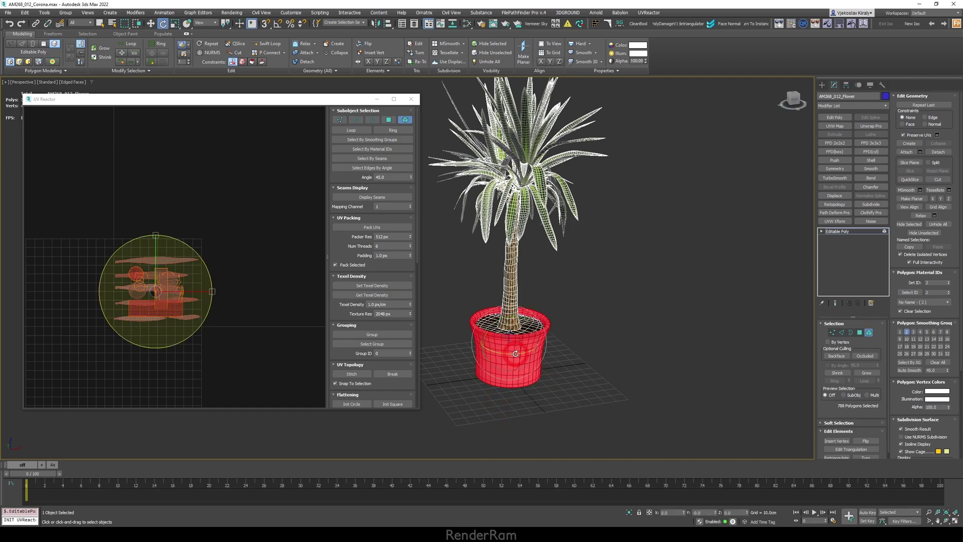
scroll(521, 374, up, 5)
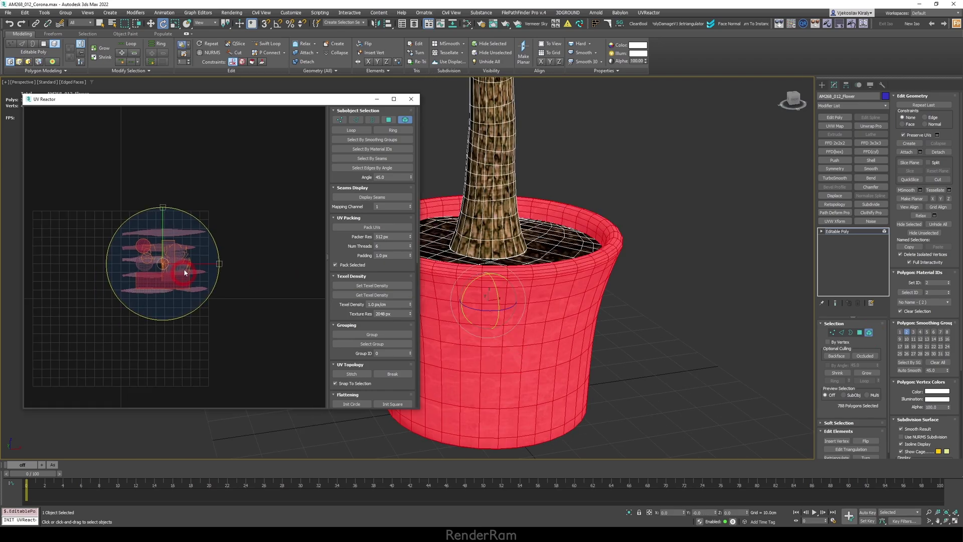
middle_drag(157, 305, 170, 255)
scroll(176, 241, up, 3)
key(w)
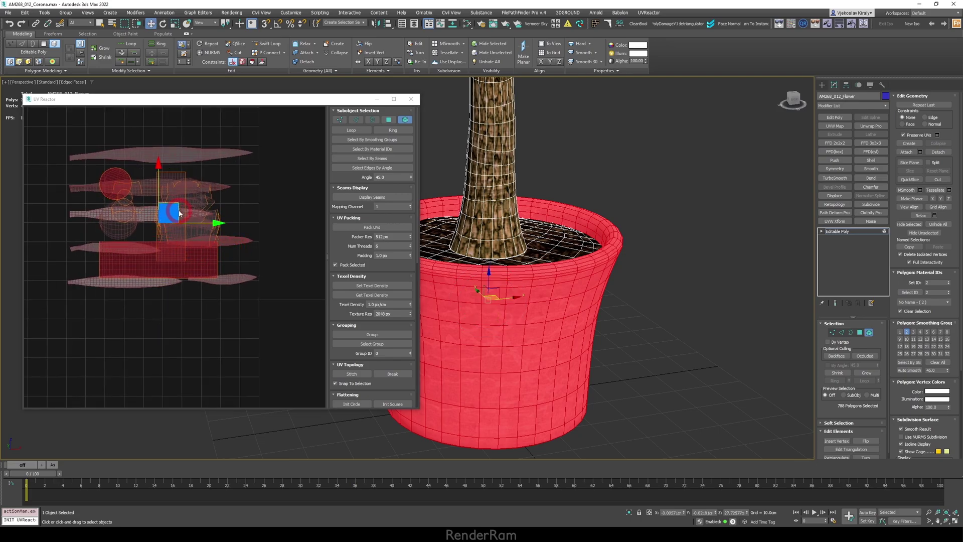
drag(168, 215, 168, 335)
middle_drag(195, 348, 219, 271)
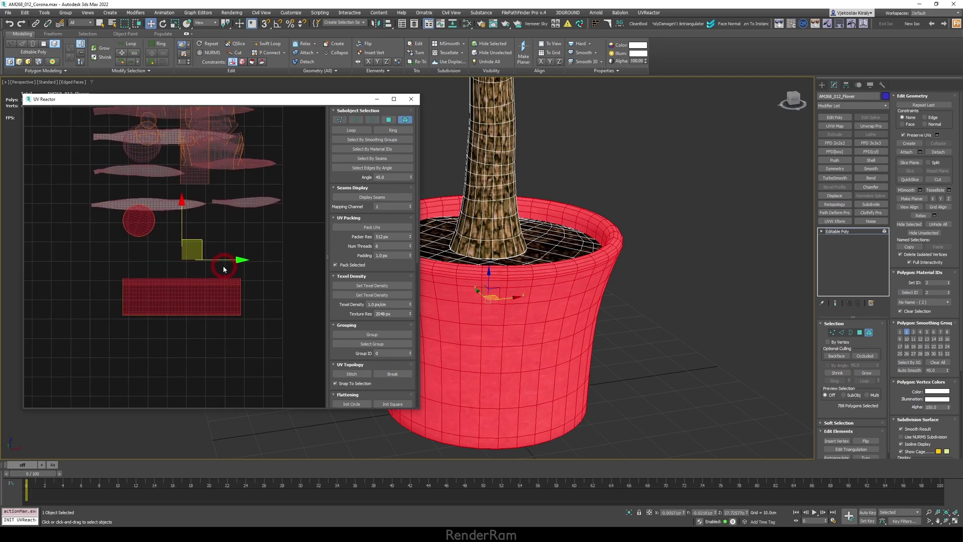
scroll(183, 309, up, 5)
middle_drag(267, 314, 172, 248)
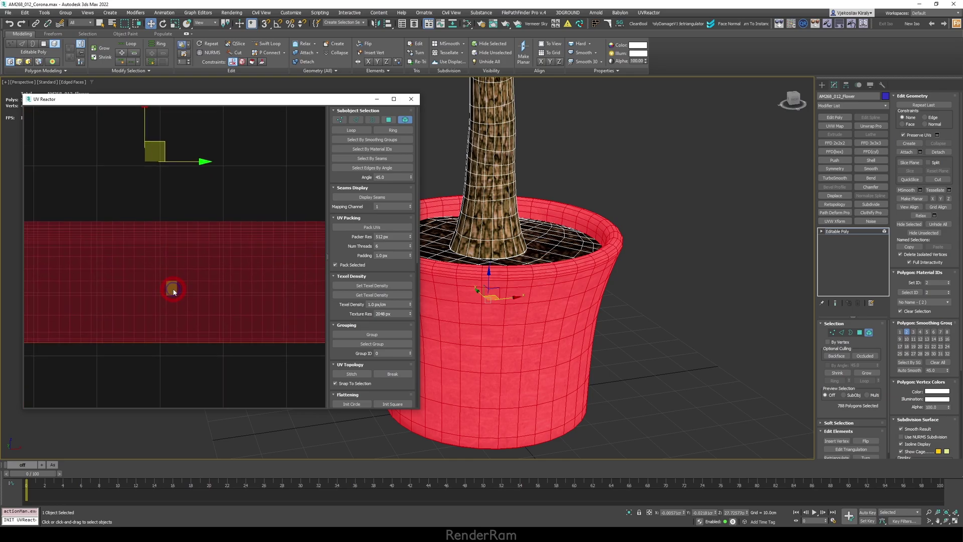
Step: Cut a pentagonal outline into the pot wall in Vertex mode
key(1)
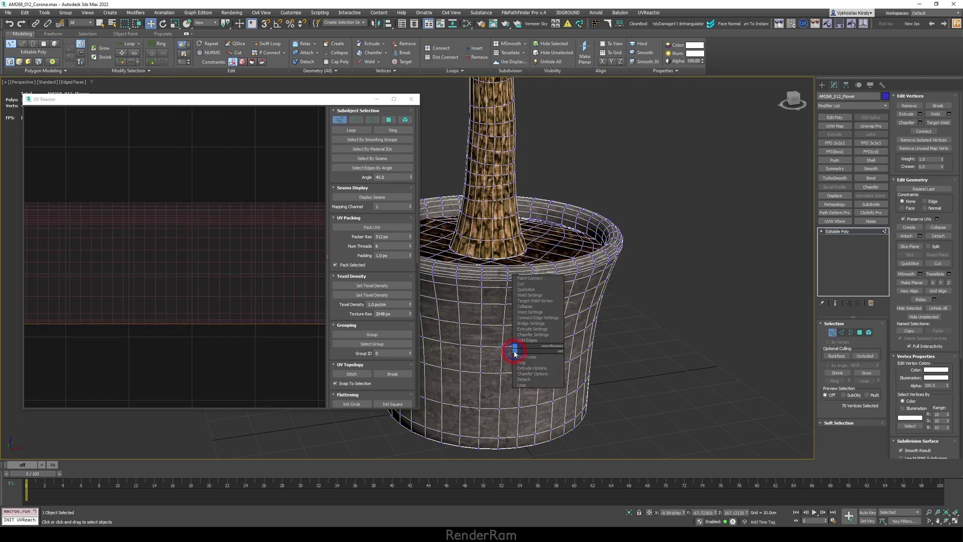
key(alt+c)
scroll(519, 361, up, 2)
scroll(517, 276, up, 2)
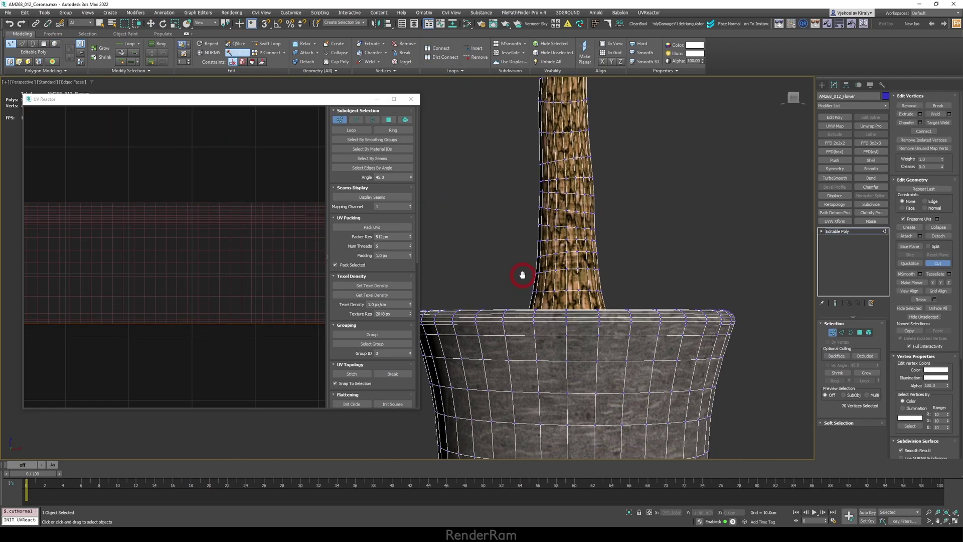
scroll(522, 243, up, 2)
scroll(520, 239, up, 2)
scroll(520, 239, up, 2)
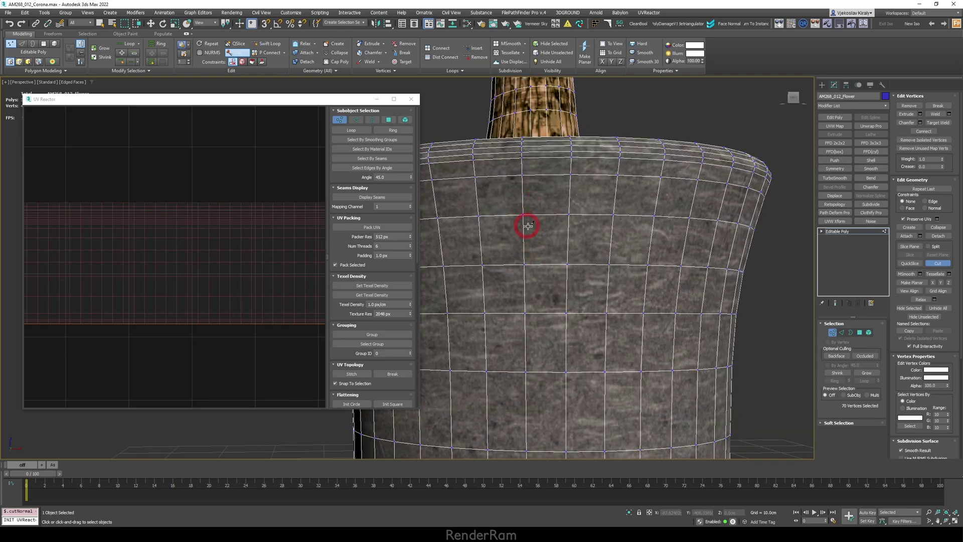
middle_drag(529, 225, 503, 225)
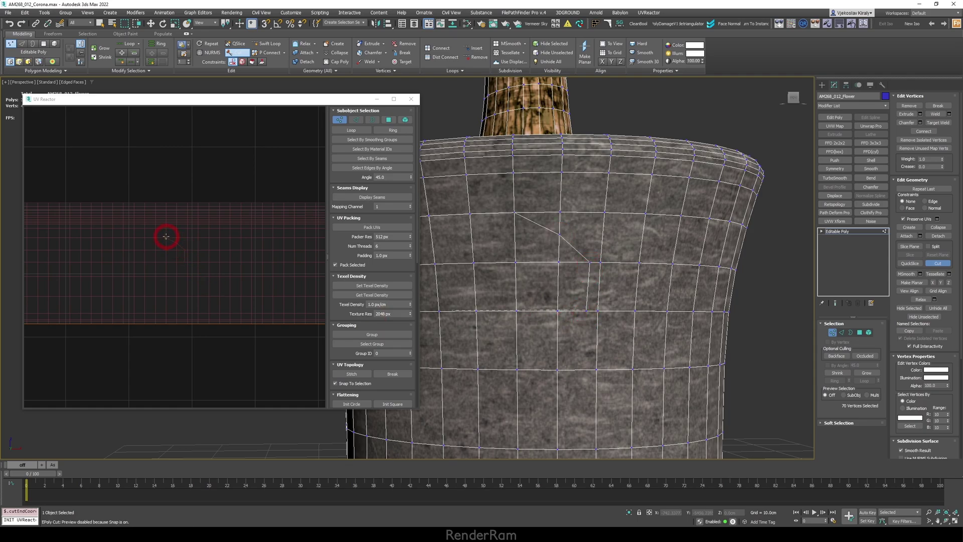
scroll(183, 255, up, 3)
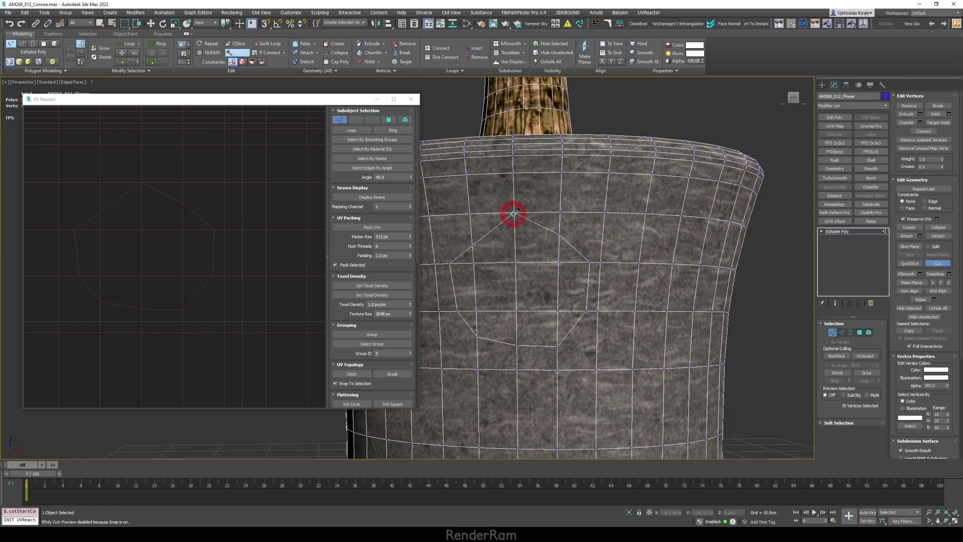
Step: Select all faces inside the new pentagonal patch in Polygon mode
key(4)
click(491, 256)
ctrl+click(463, 267)
ctrl+click(467, 297)
ctrl+click(497, 325)
ctrl+click(526, 330)
ctrl+click(486, 260)
ctrl+click(546, 242)
ctrl+click(200, 259)
ctrl+click(197, 290)
ctrl+click(177, 268)
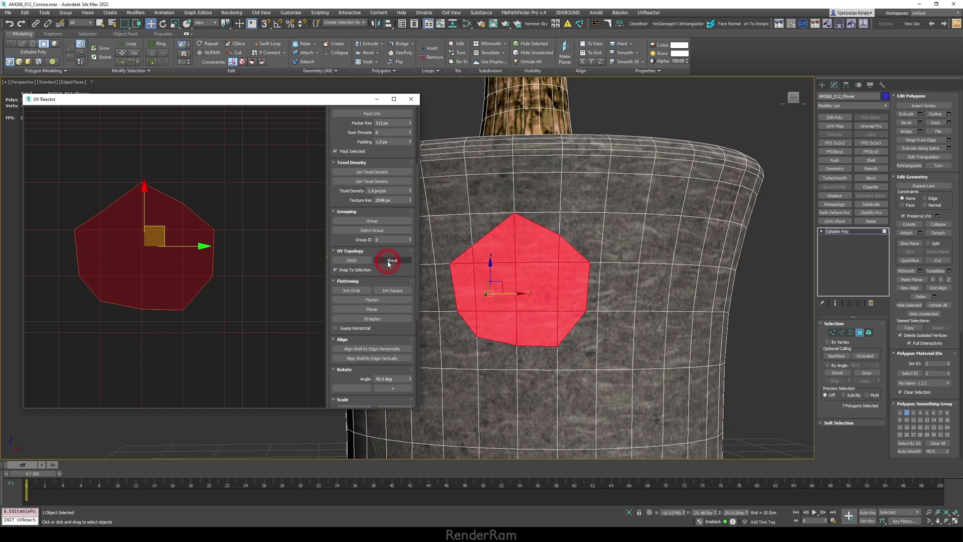
Step: Break off the pentagon's UVs, drag the shell below the layout, and inspect the patch
click(144, 185)
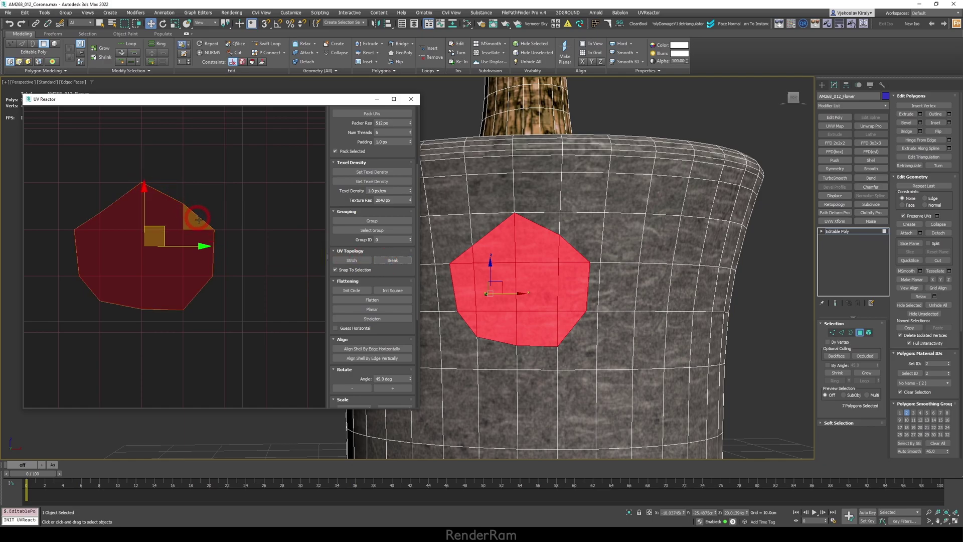
drag(163, 198, 88, 253)
scroll(151, 305, down, 5)
drag(176, 249, 225, 327)
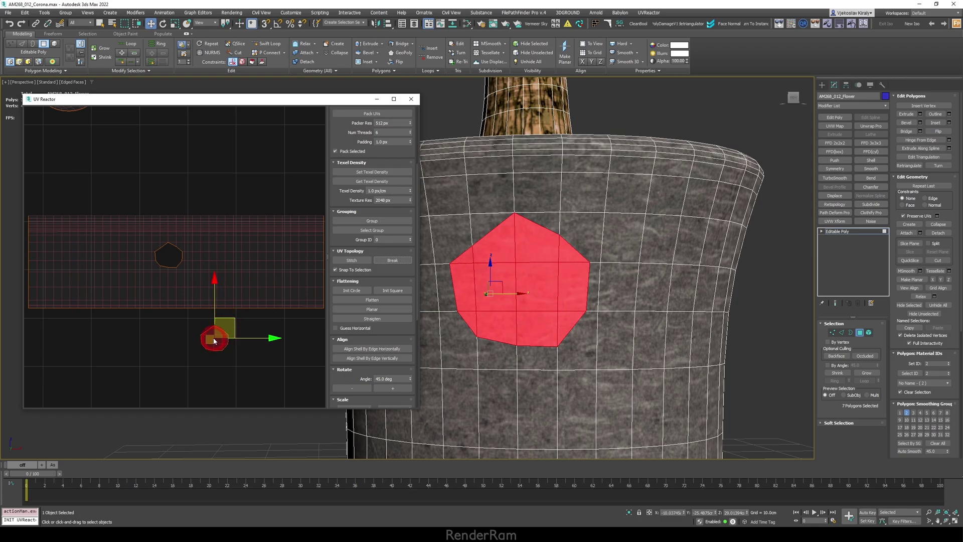
middle_drag(213, 340, 204, 286)
alt+middle_drag(451, 301, 480, 287)
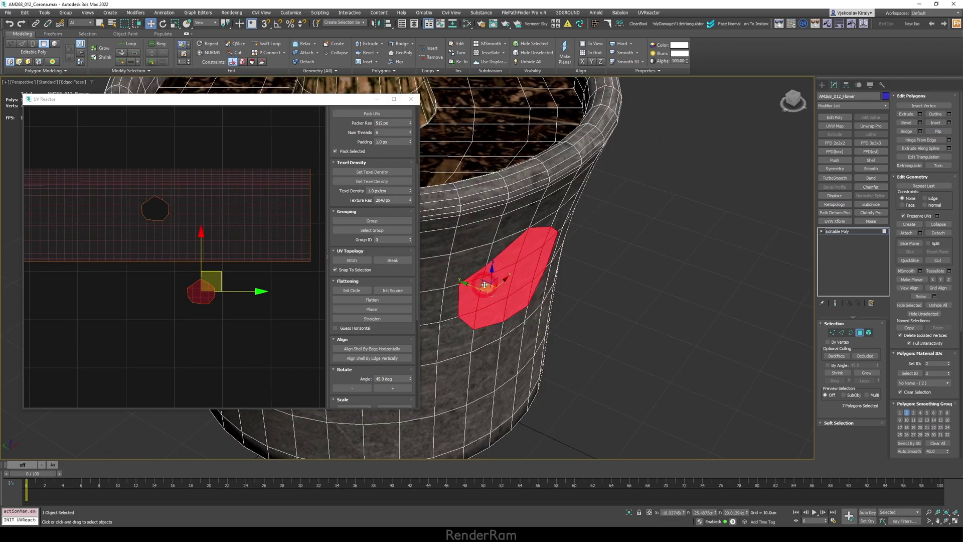
Step: Extrude the pentagon patch, break off the block's UVs, and initialize them as a square
key(ctrl+Page_Up)
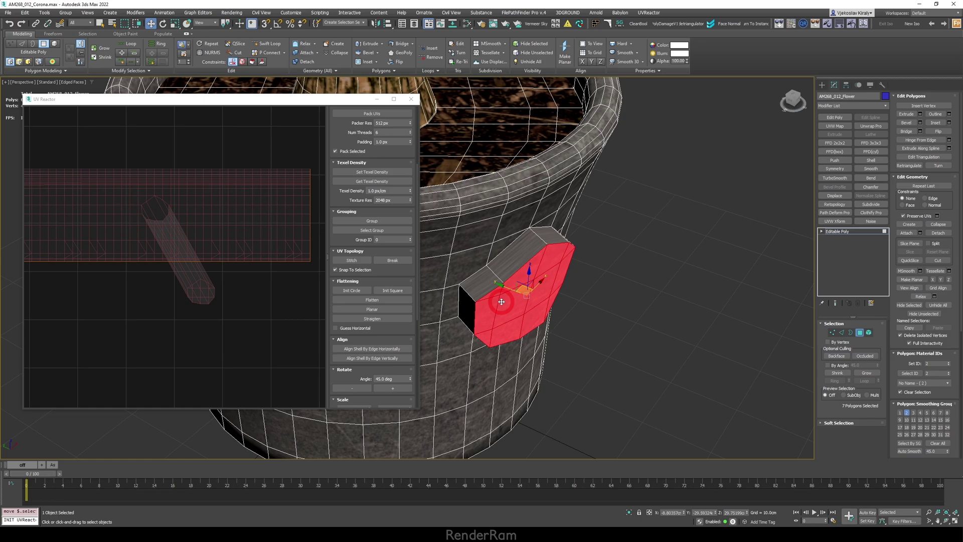
scroll(501, 301, up, 2)
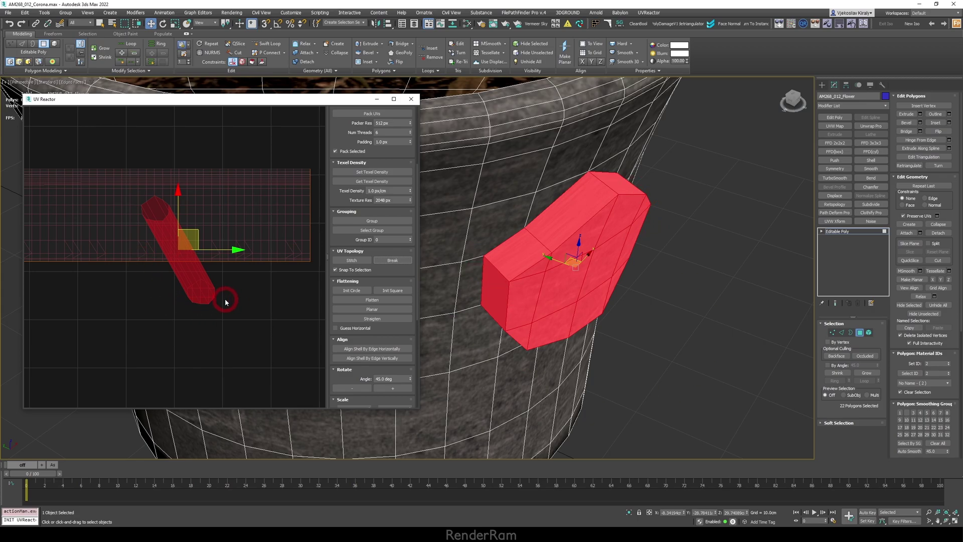
click(392, 260)
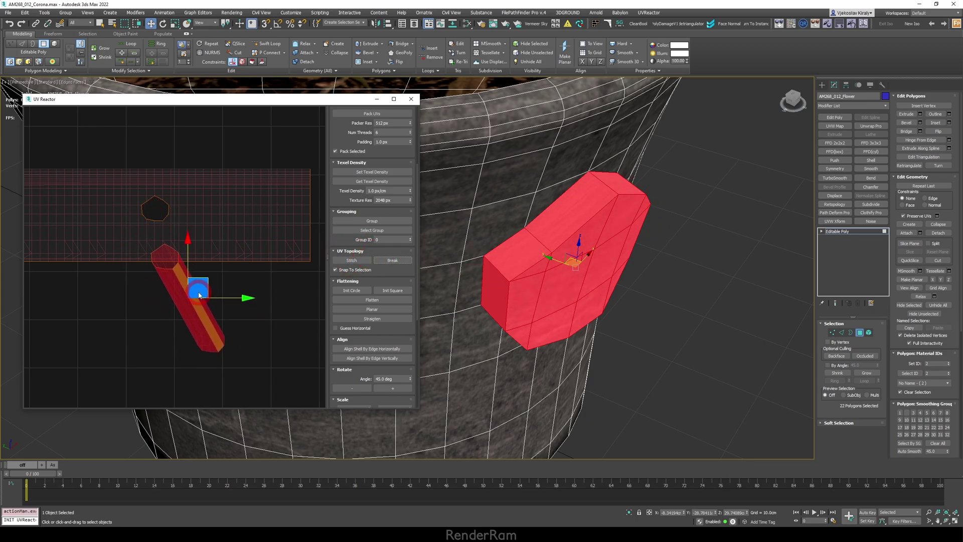
click(139, 261)
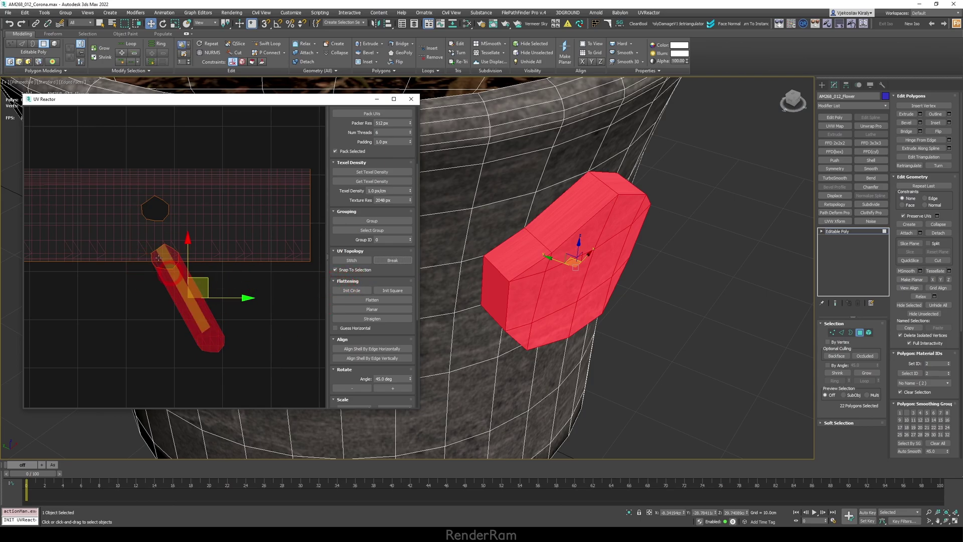
click(417, 288)
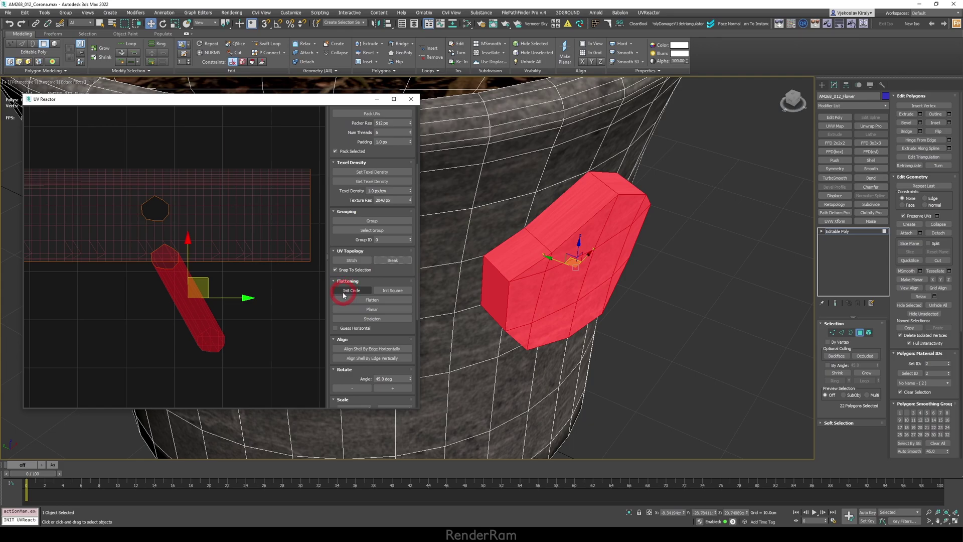
click(382, 294)
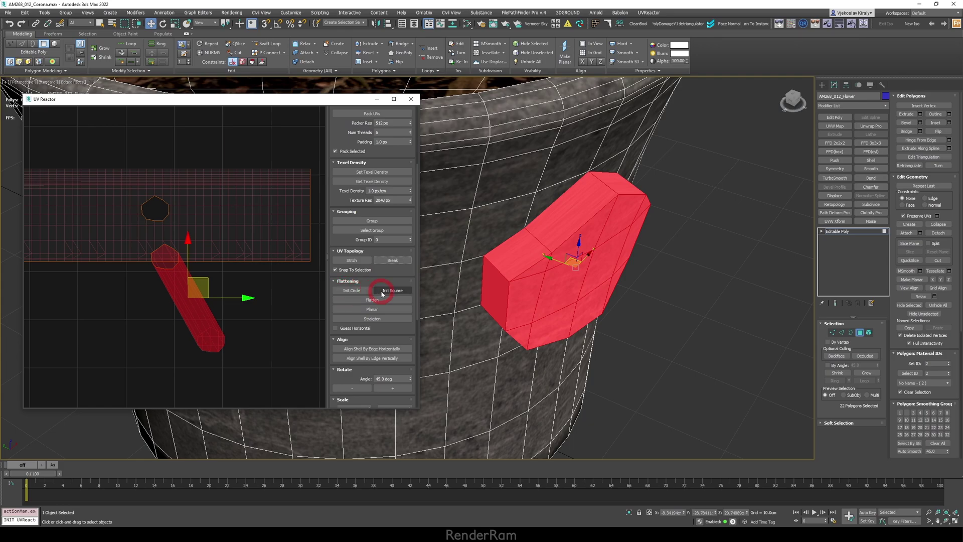
Step: Apply Init Circle to the raised block's UV shell in the Flattening rollout
click(352, 295)
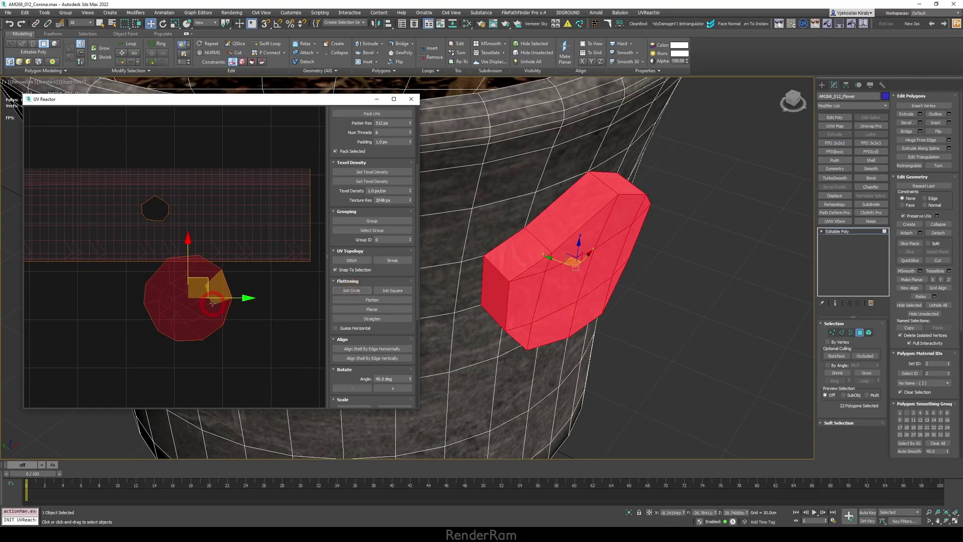
Step: Flatten the block's round UV shell and reposition the UV view above it
click(384, 304)
click(588, 247)
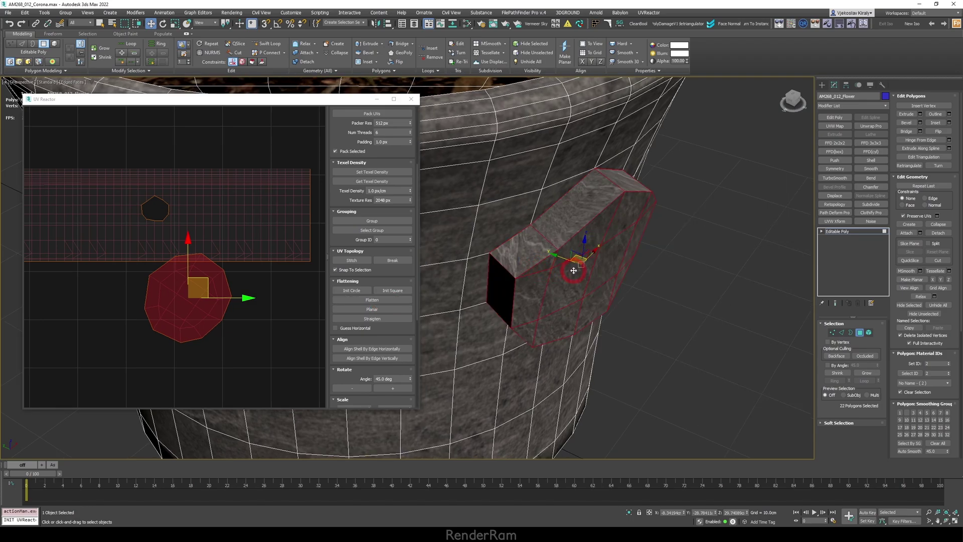
mouse_move(573, 269)
alt+middle_down()
mouse_move(552, 301)
mouse_move(516, 263)
alt+middle_up()
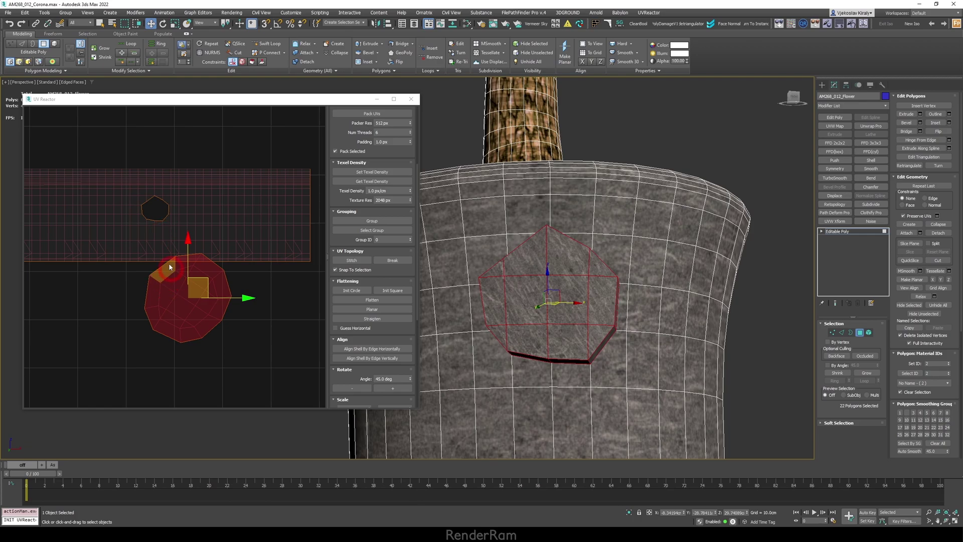
drag(166, 210, 160, 310)
middle_drag(160, 310, 180, 320)
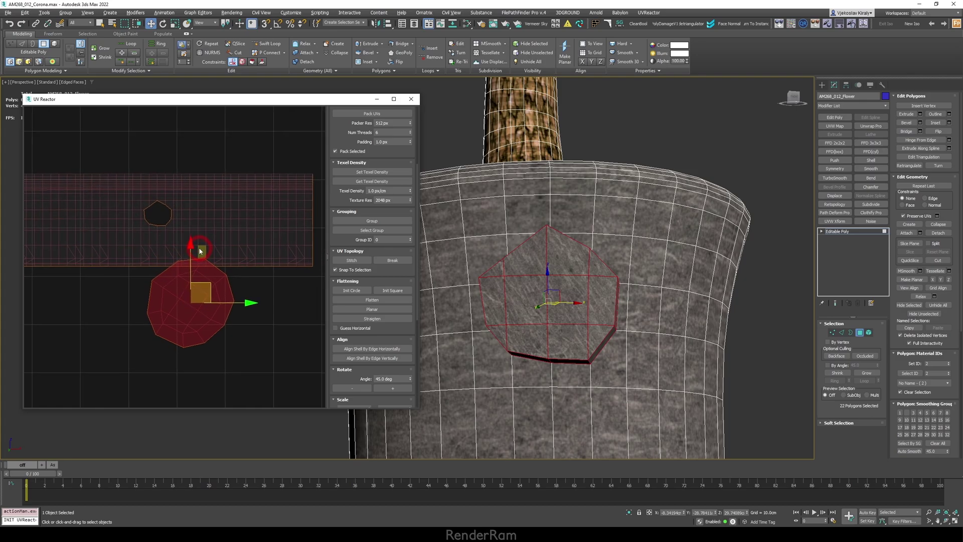
scroll(347, 324, up, 3)
drag(341, 254, 351, 253)
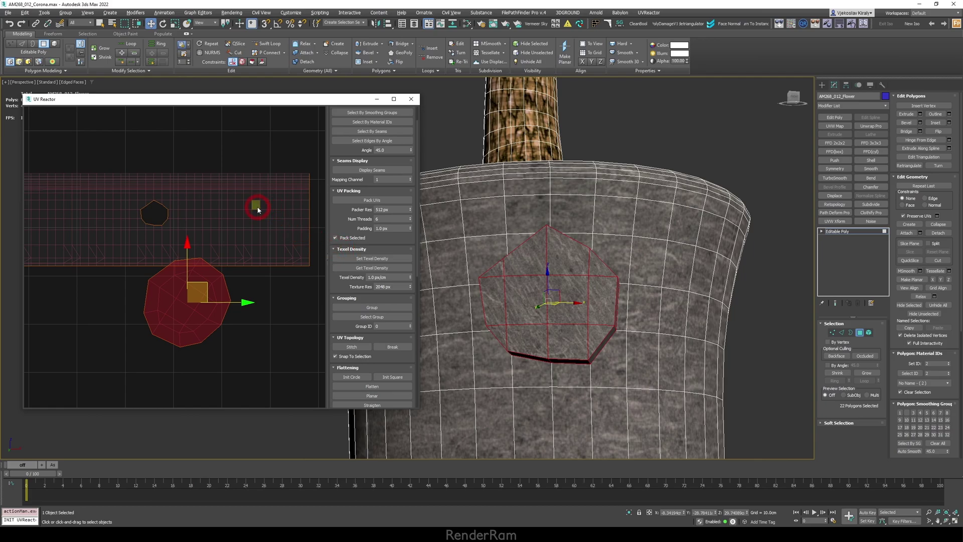
Step: Measure a pot-body face's texel density of 7.07691 px/cm
click(216, 210)
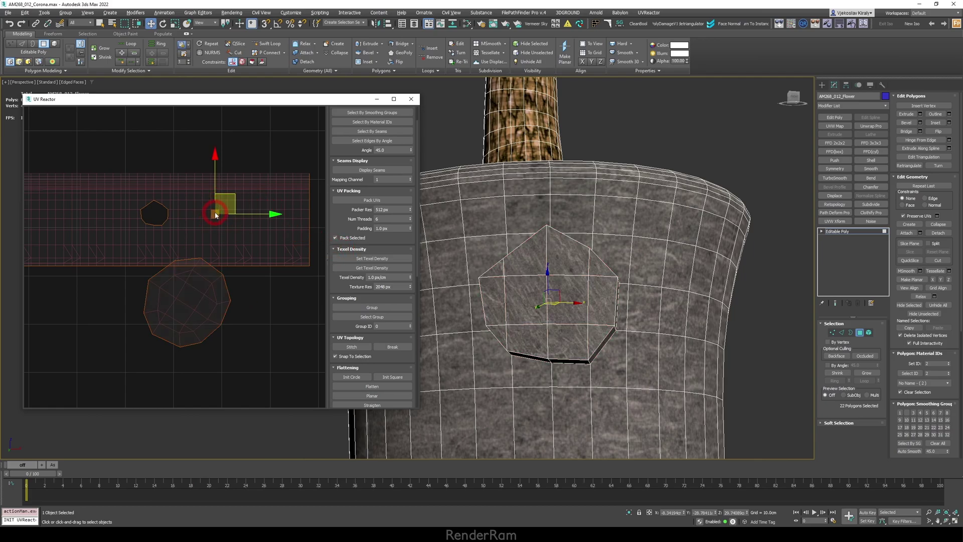
click(364, 269)
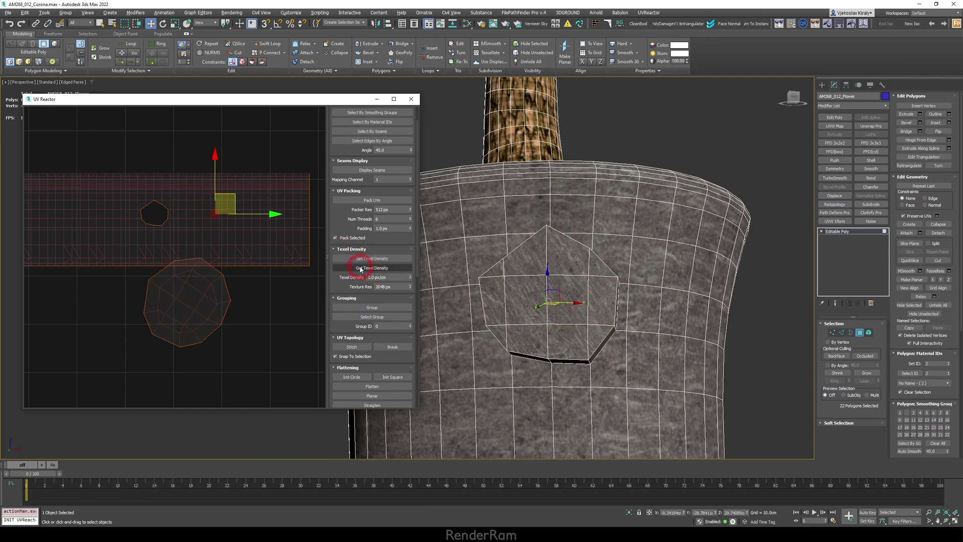
click(366, 278)
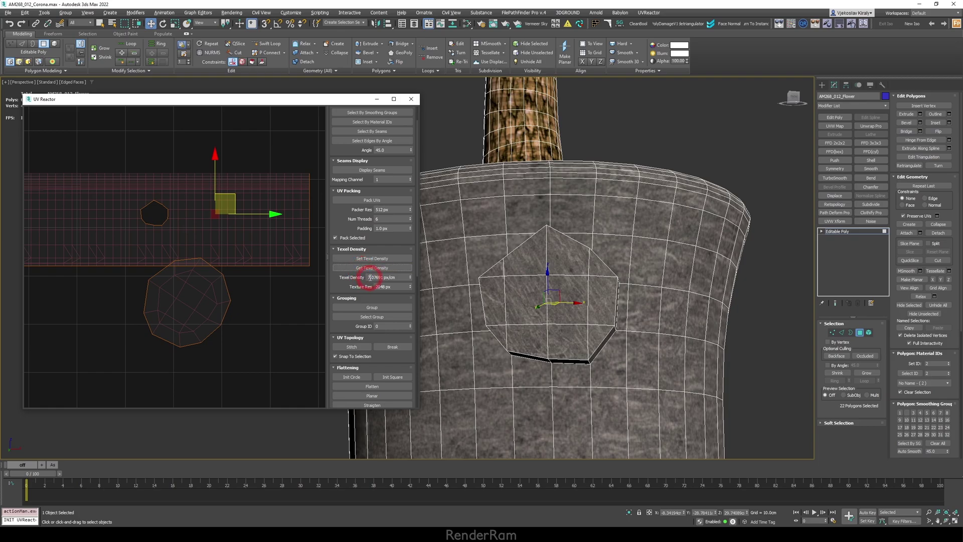
drag(370, 277, 392, 277)
Step: Compare the block shell's texel density with the pot body's by re-measuring both
click(197, 295)
click(359, 270)
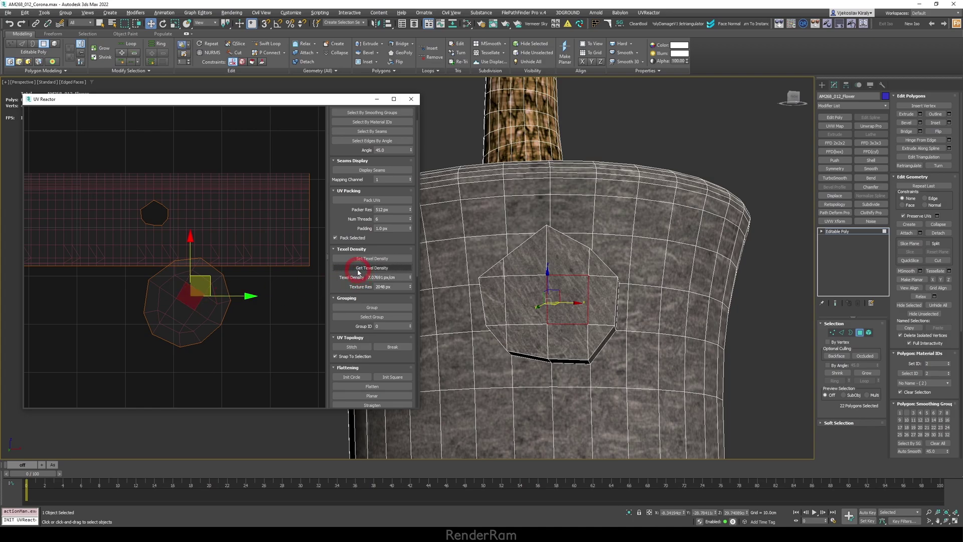
click(366, 278)
click(367, 270)
click(226, 213)
click(362, 268)
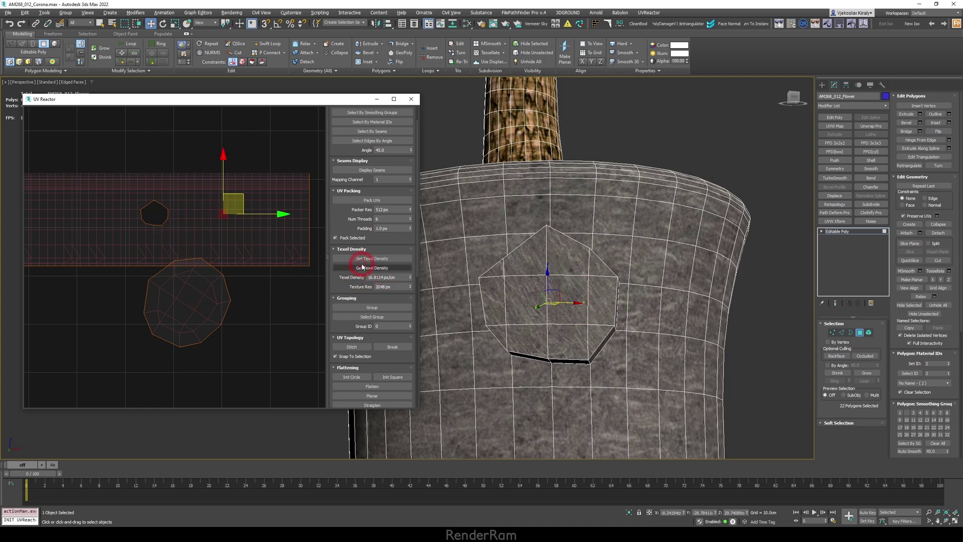
Step: Apply the pot's 7.07691 px/cm texel density to the whole round block shell
click(218, 290)
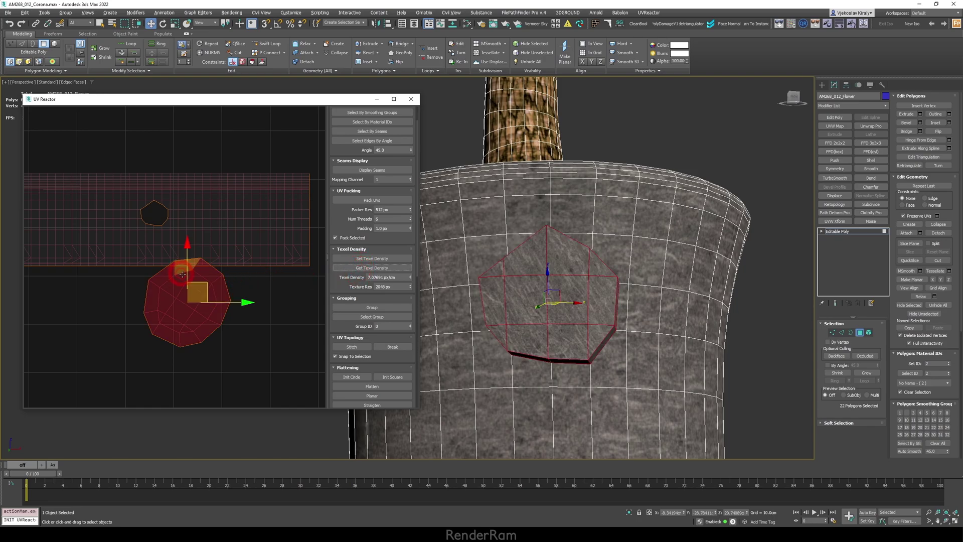
click(182, 321)
click(360, 259)
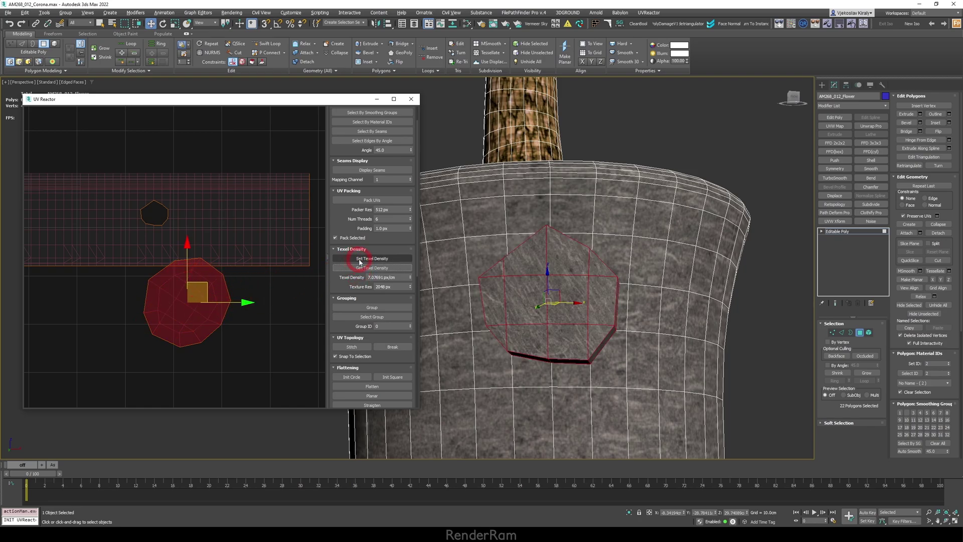
click(187, 308)
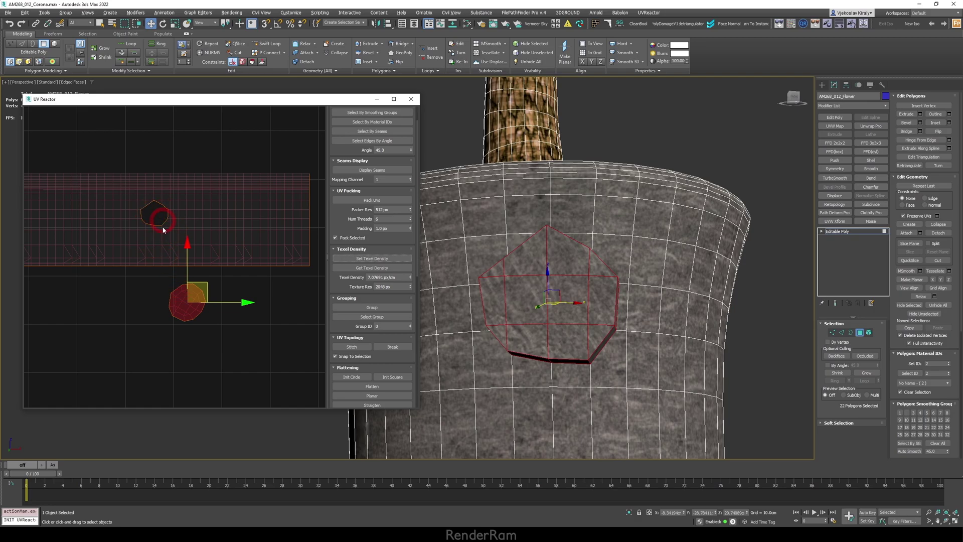
scroll(154, 218, down, 2)
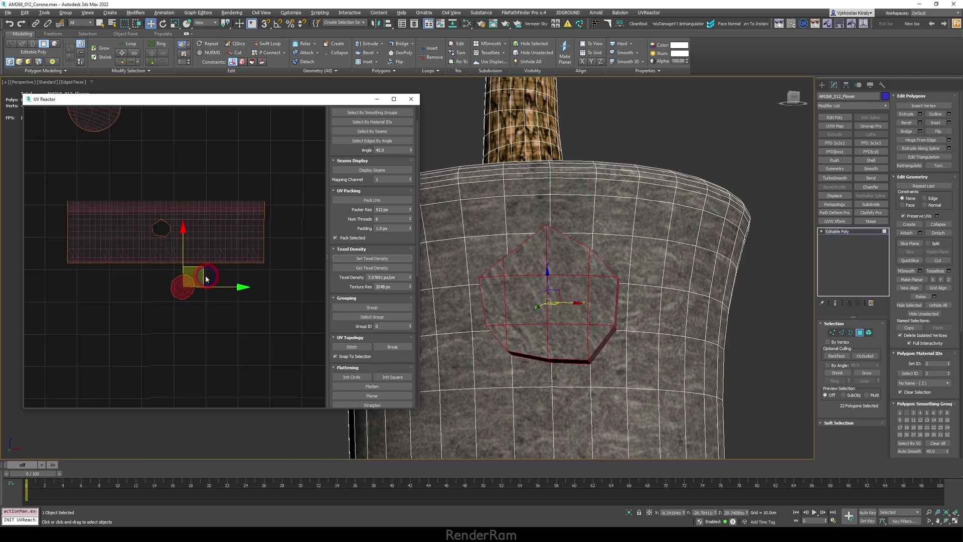
scroll(340, 260, down, 1)
scroll(339, 260, down, 3)
scroll(345, 226, down, 2)
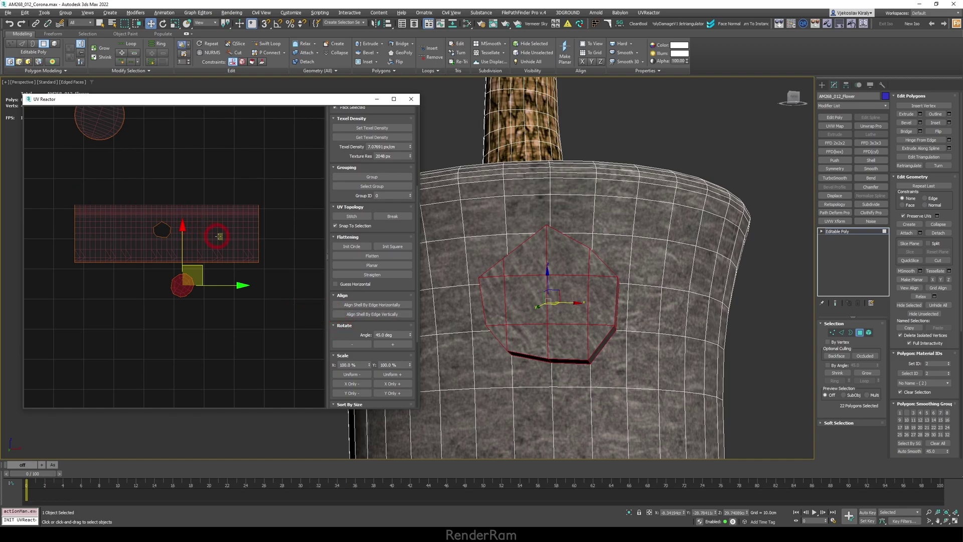
Step: Select the pot's edge loop and align the body UV shell horizontally along it
key(2)
scroll(624, 254, down, 2)
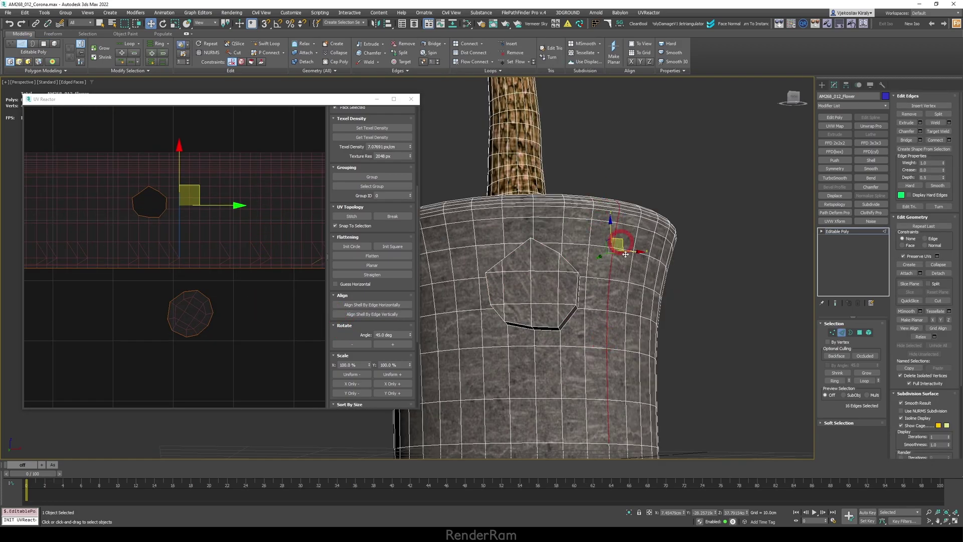
double_click(624, 254)
scroll(186, 236, down, 3)
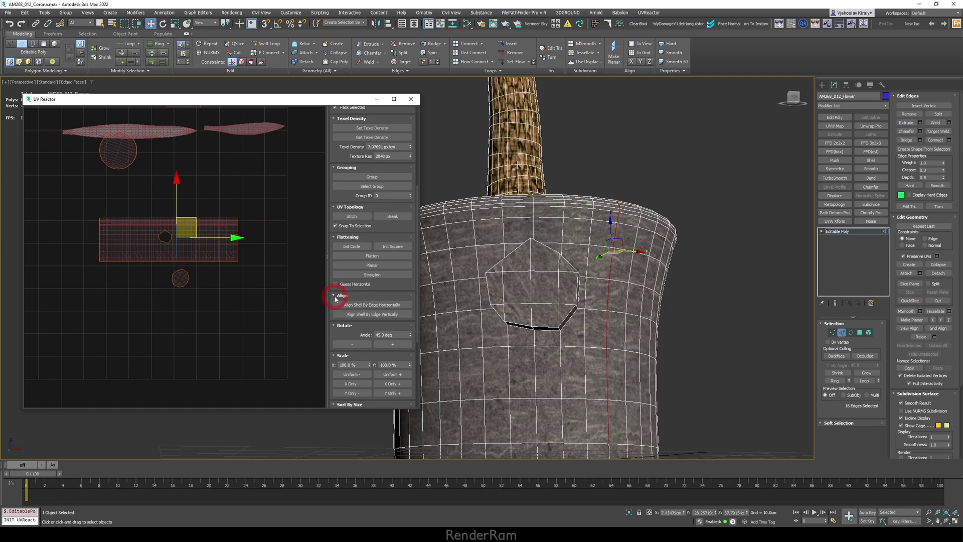
click(377, 305)
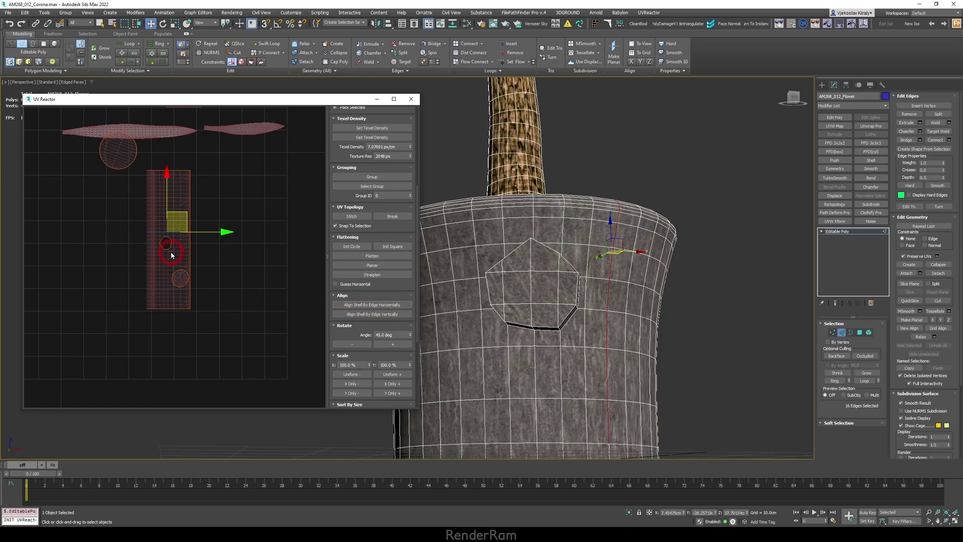
scroll(226, 197, down, 2)
scroll(200, 211, down, 2)
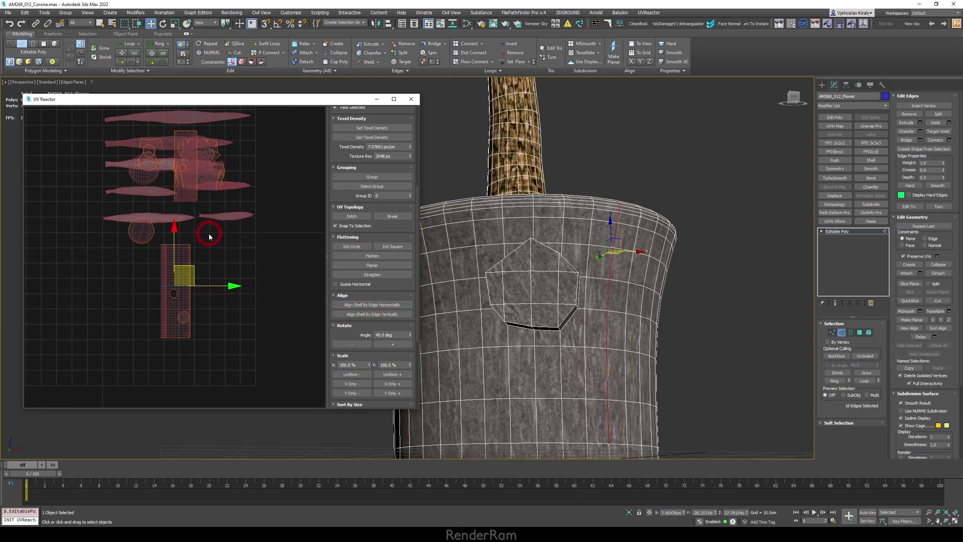
middle_drag(209, 232, 213, 273)
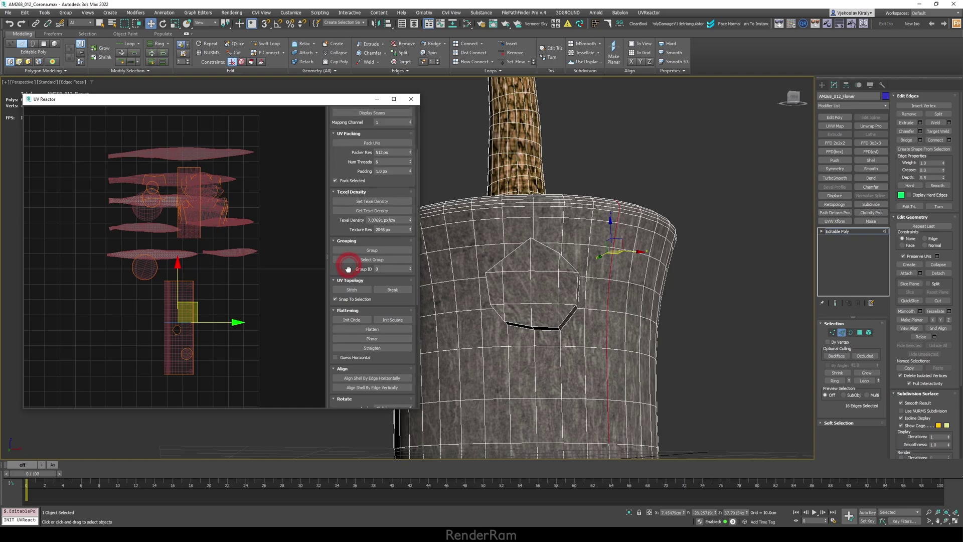
drag(340, 193, 351, 340)
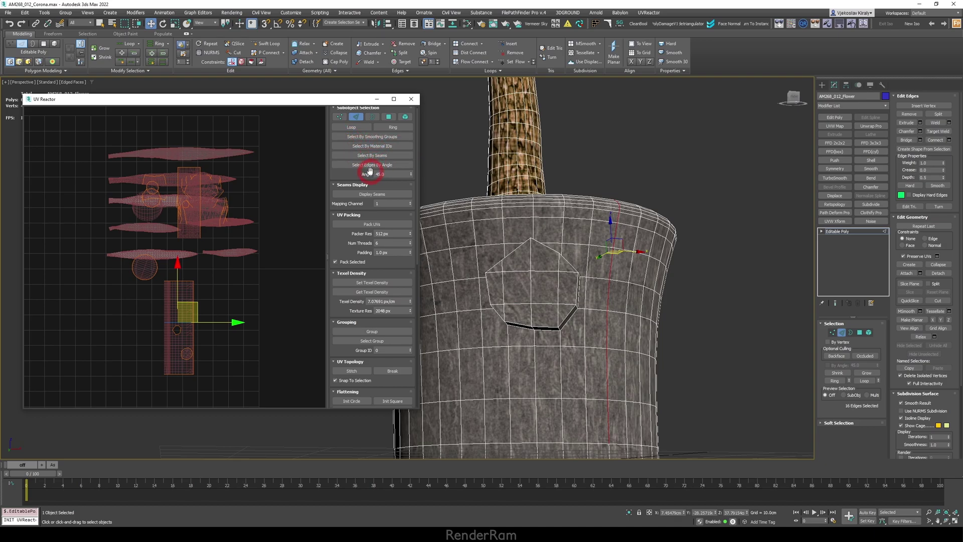
scroll(344, 237, down, 5)
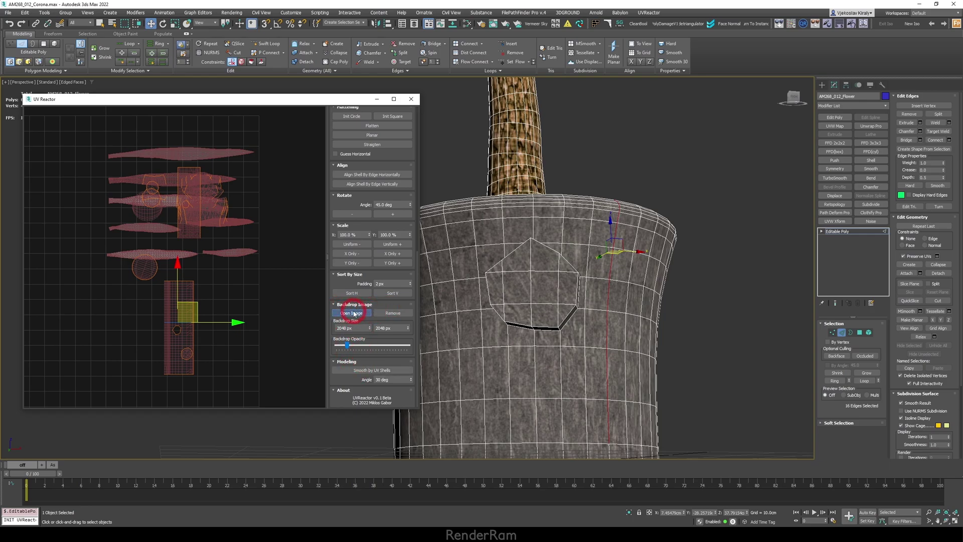
Step: Load a backdrop image behind the UVs and make it semi-transparent
click(354, 314)
double_click(226, 146)
scroll(215, 190, up, 2)
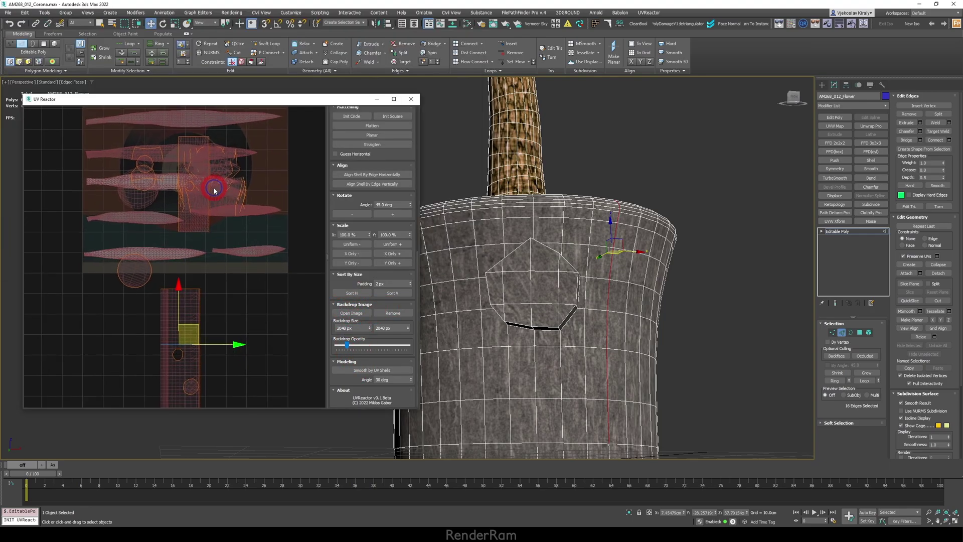
drag(345, 346, 383, 347)
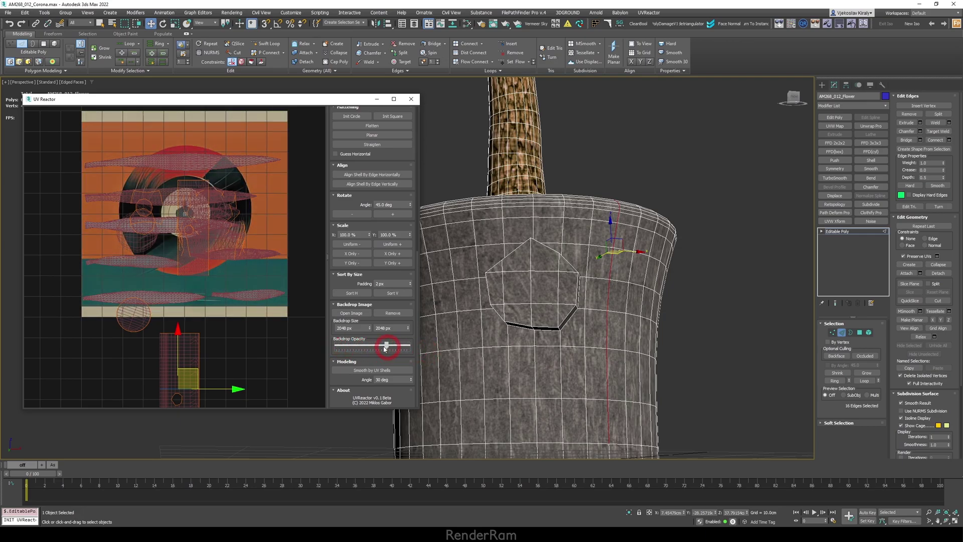
mouse_move(382, 347)
mouse_down()
mouse_move(403, 351)
mouse_move(391, 351)
mouse_up()
click(141, 234)
scroll(217, 256, down, 1)
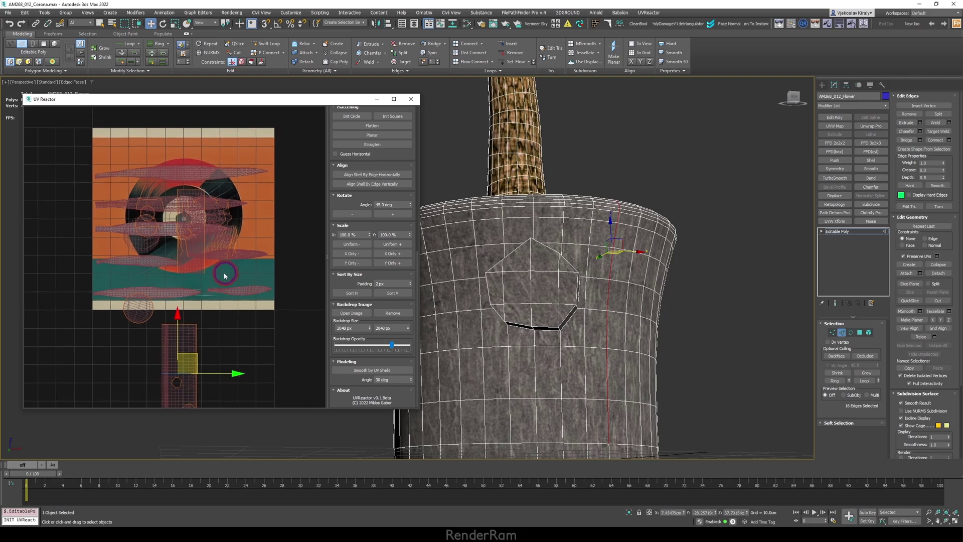
scroll(215, 267, down, 1)
middle_drag(225, 252, 240, 272)
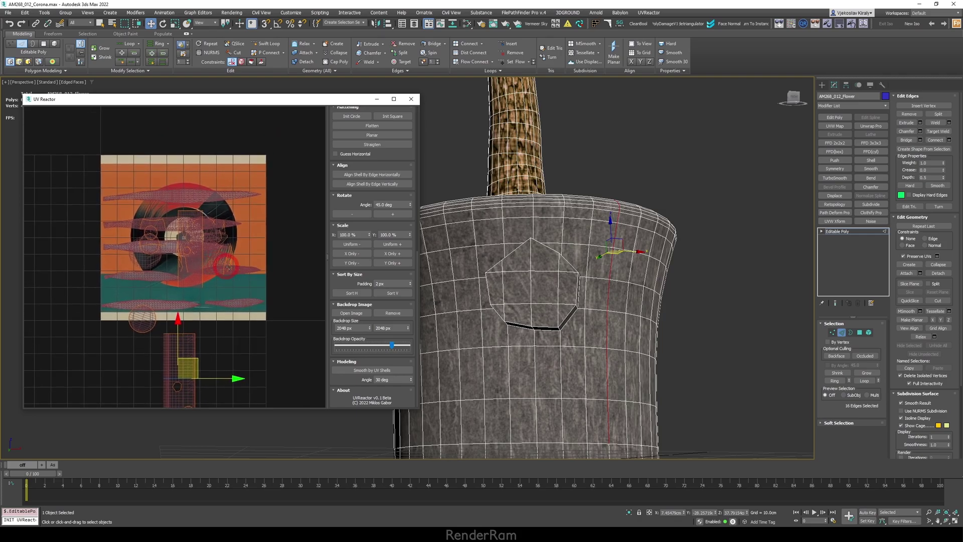
click(840, 234)
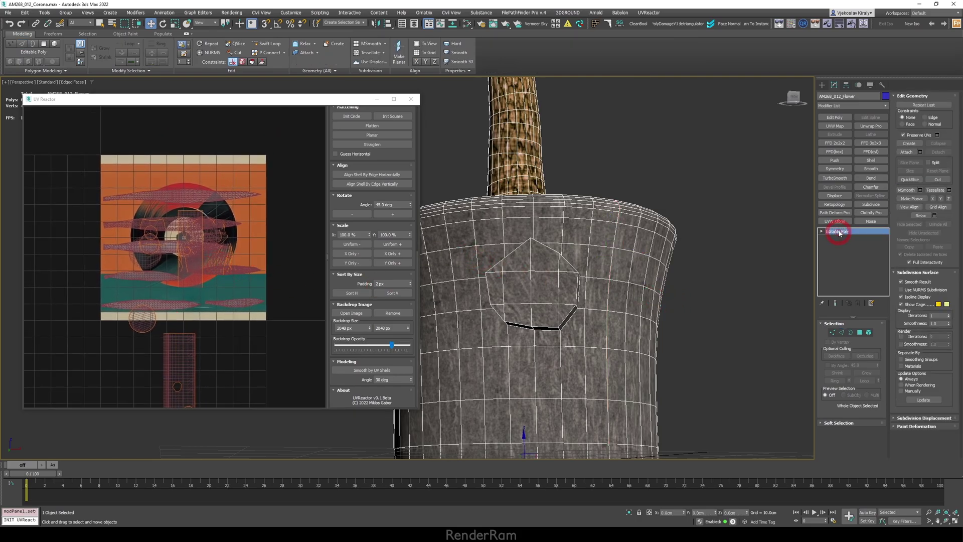
Step: Apply an Unwrap UVW modifier to the pot and close its Edit UVWs window
click(871, 125)
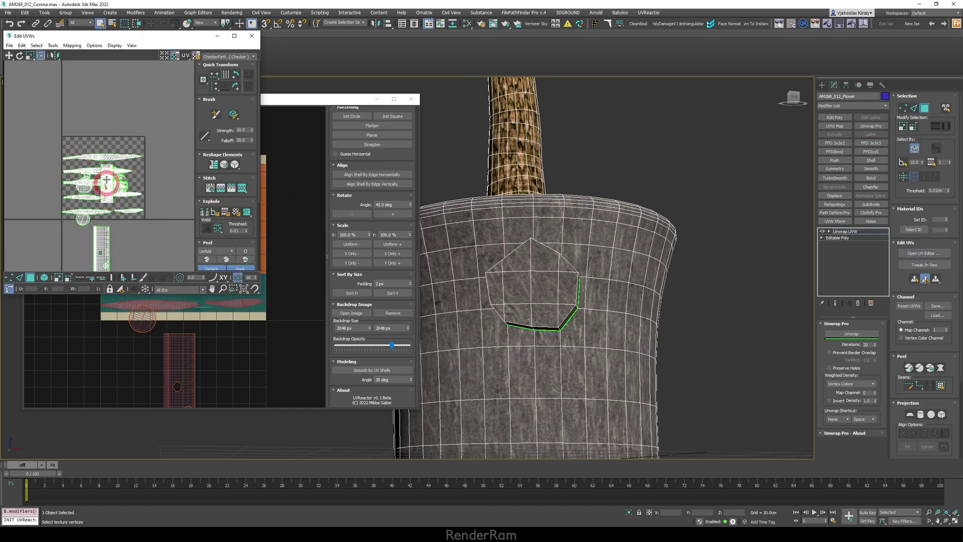
click(253, 37)
scroll(162, 225, down, 2)
scroll(207, 237, down, 2)
scroll(206, 237, down, 1)
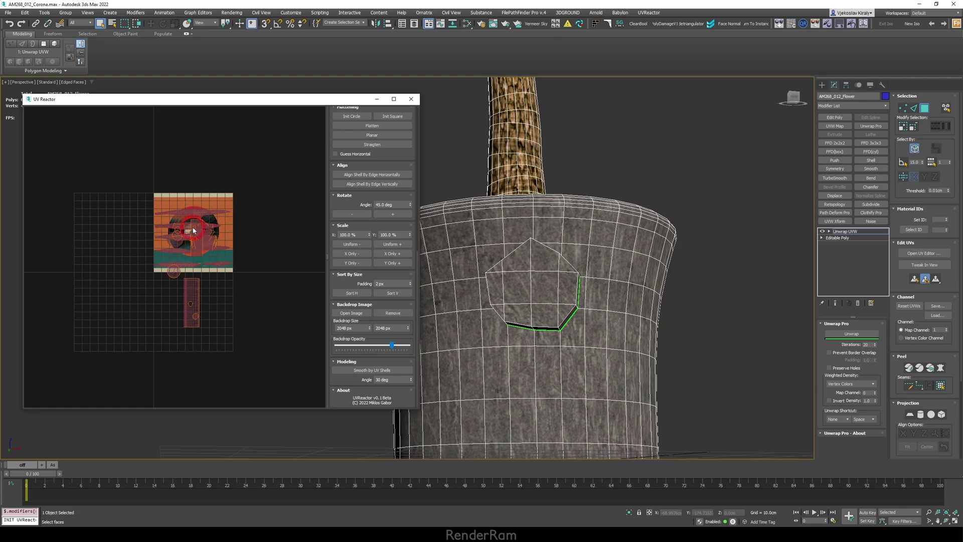
Step: Delete the Unwrap UVW modifier and move the rectangular body UV shell lower
click(552, 264)
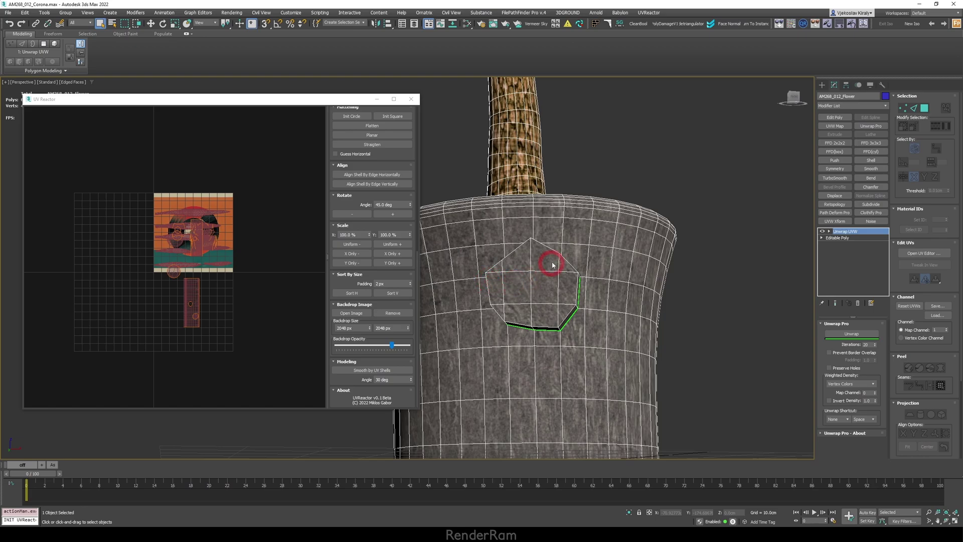
click(379, 178)
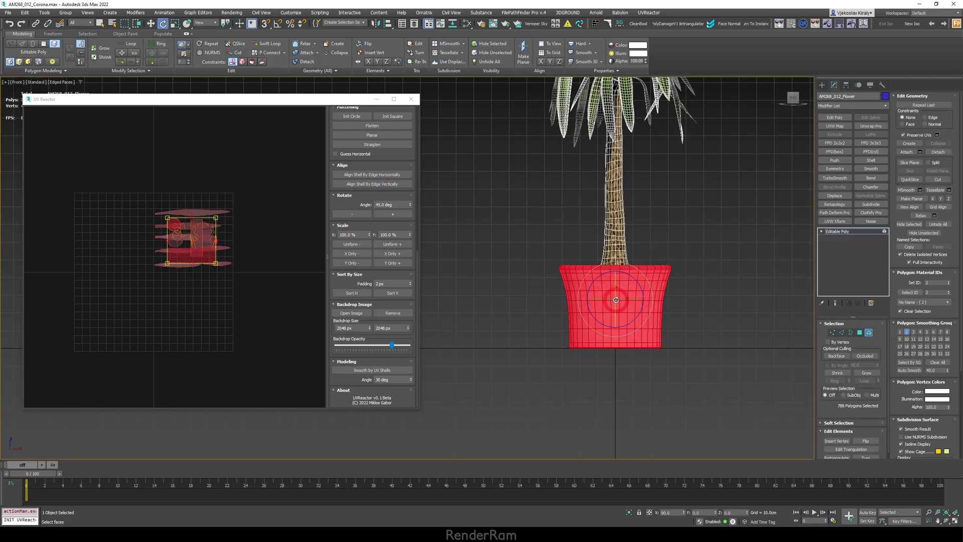
scroll(206, 251, up, 2)
scroll(207, 257, up, 2)
scroll(188, 252, up, 2)
key(w)
drag(169, 244, 171, 373)
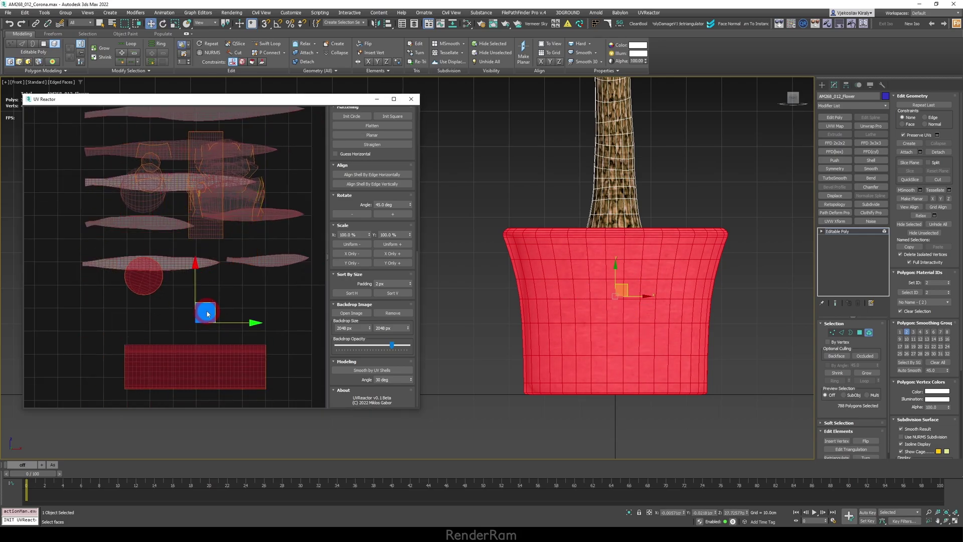
Step: Select the pot's bottom vertex rows, pull them down, then raise them to shorten the pot
middle_drag(706, 341, 691, 303)
key(1)
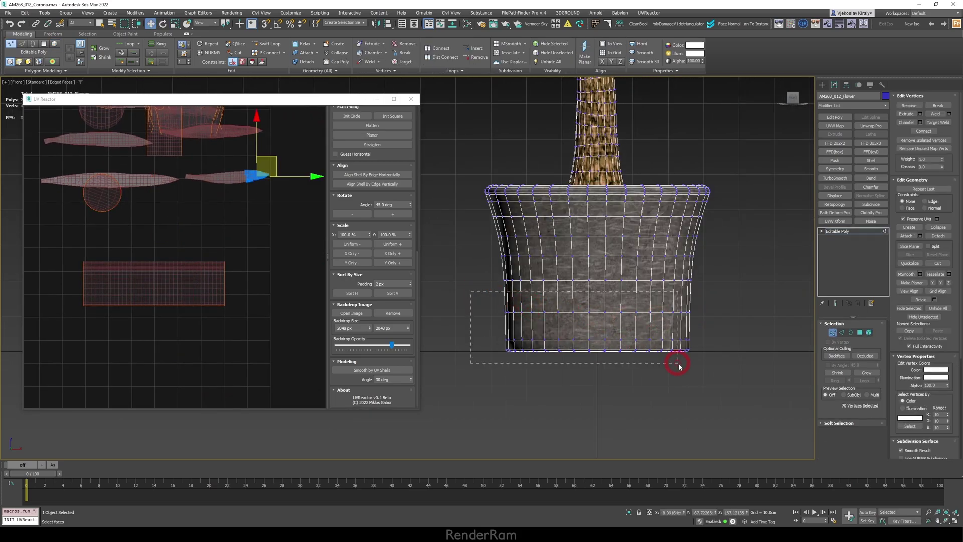
drag(711, 392, 711, 392)
middle_drag(712, 392, 564, 253)
mouse_move(563, 247)
mouse_down()
mouse_move(568, 365)
mouse_move(573, 251)
mouse_move(565, 312)
mouse_up()
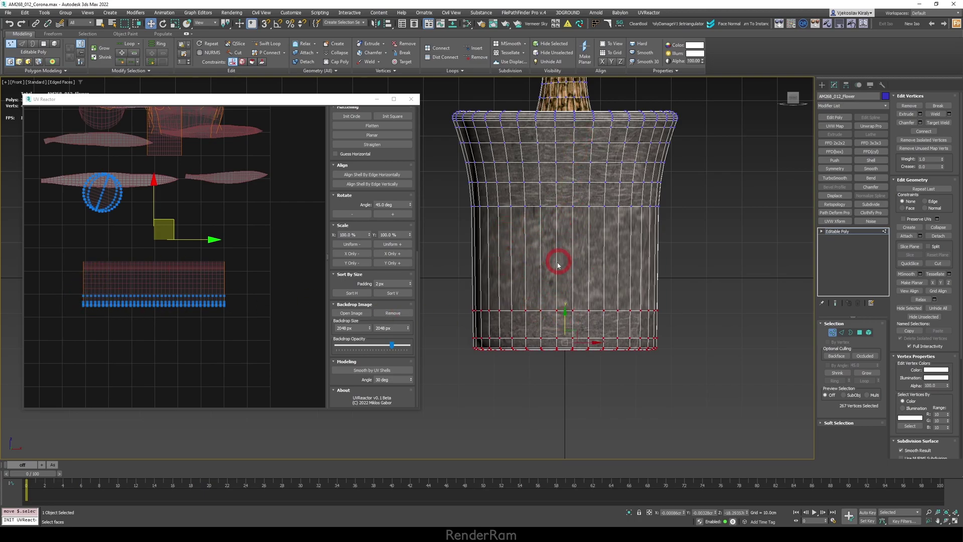
drag(558, 265, 667, 271)
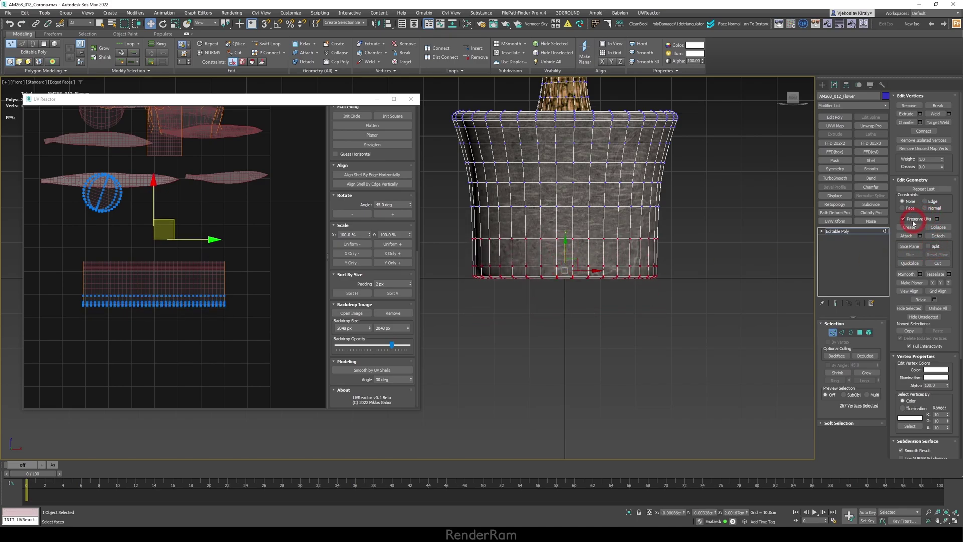
scroll(564, 307, up, 3)
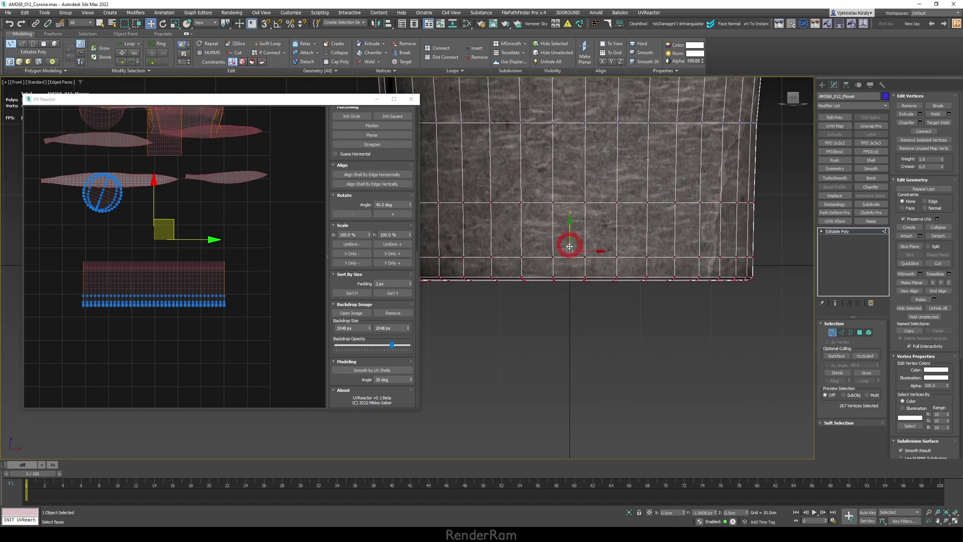
Step: Turn on Preserve UVs and raise the bottom vertex rows while the body UV shell updates
middle_drag(570, 248, 571, 292)
drag(571, 292, 570, 307)
click(470, 322)
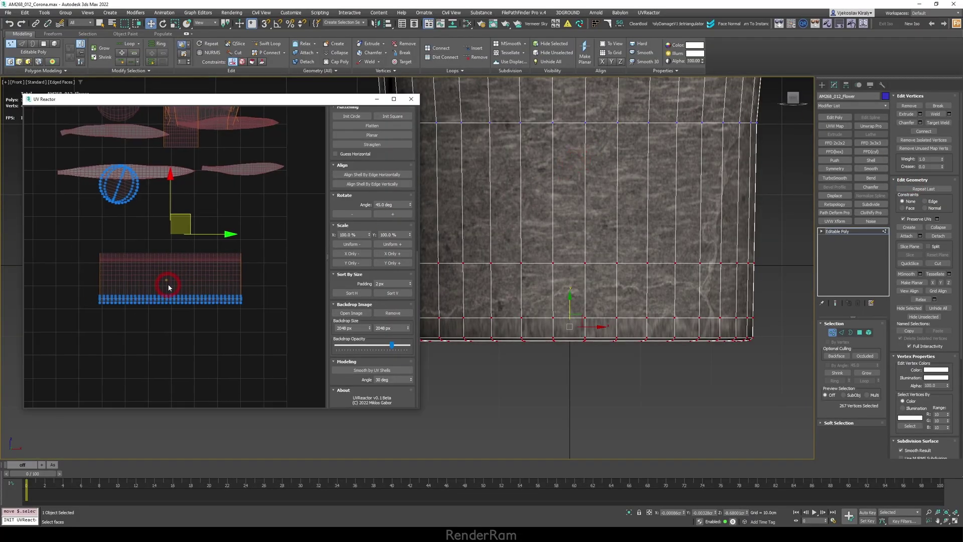
scroll(189, 290, up, 2)
scroll(218, 275, up, 2)
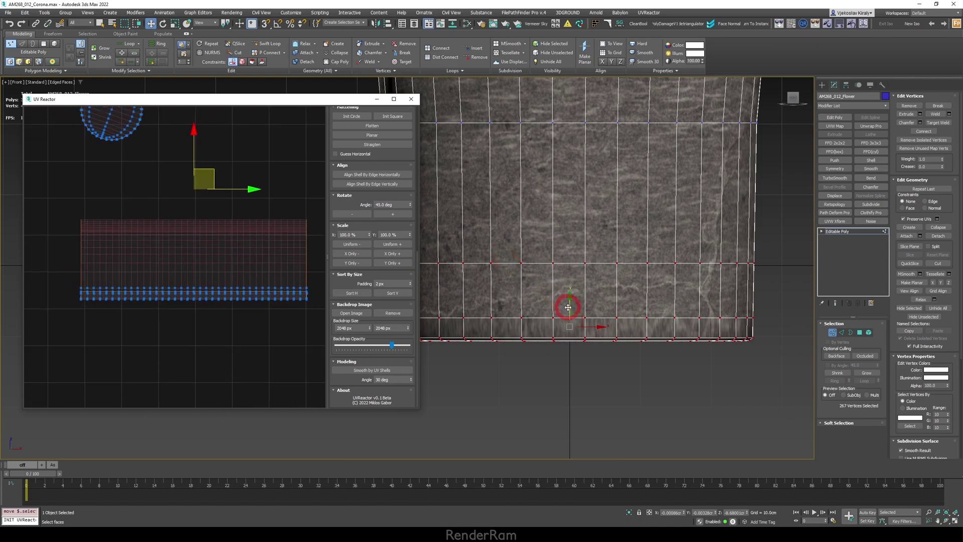
drag(569, 307, 562, 189)
scroll(610, 294, down, 1)
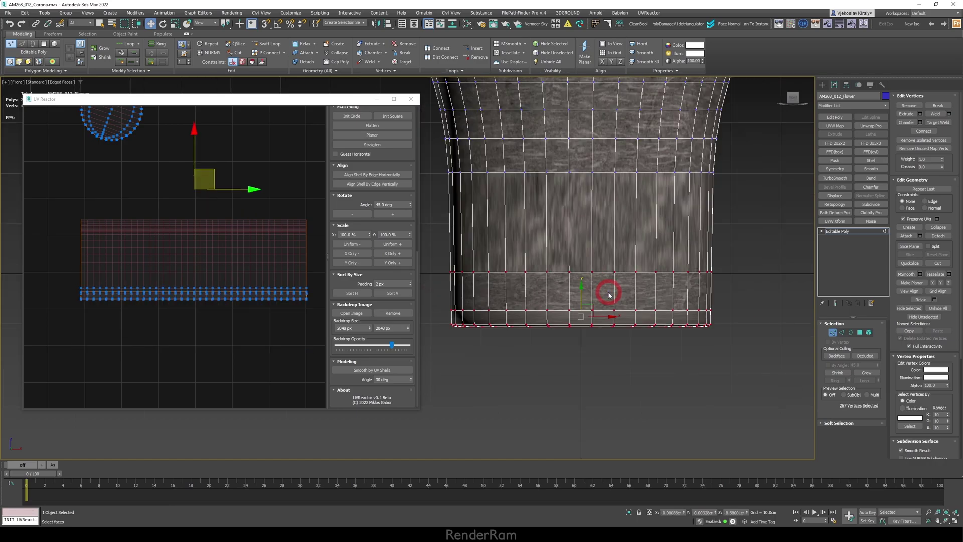